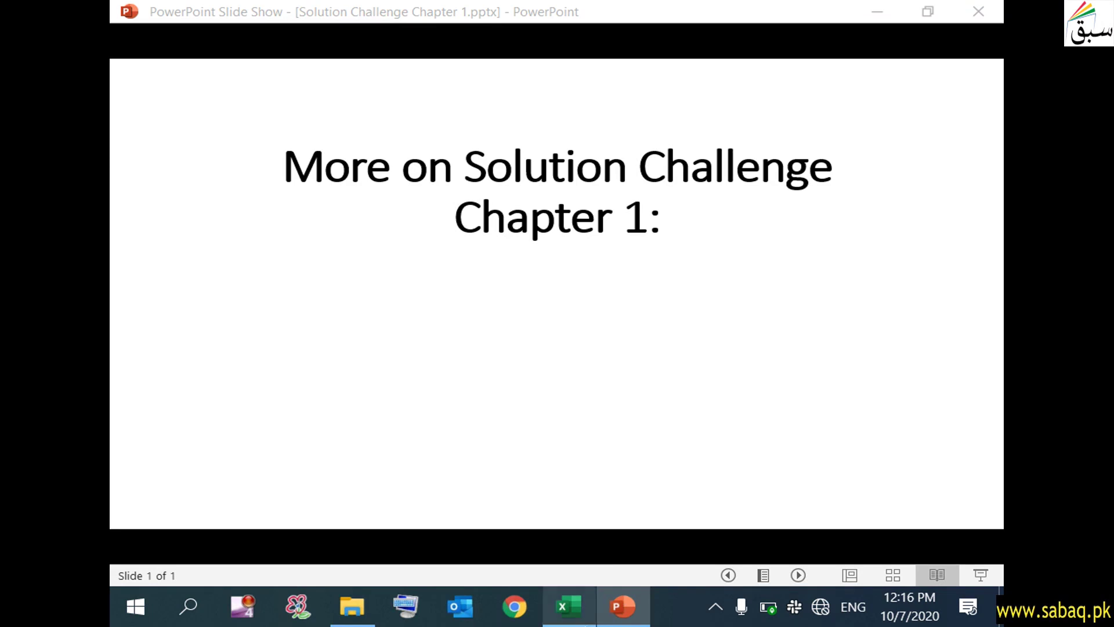
Switch from the PowerPoint title slide to the 02_07 Challenge workbook on the Project 1 sheet
click(568, 606)
click(477, 475)
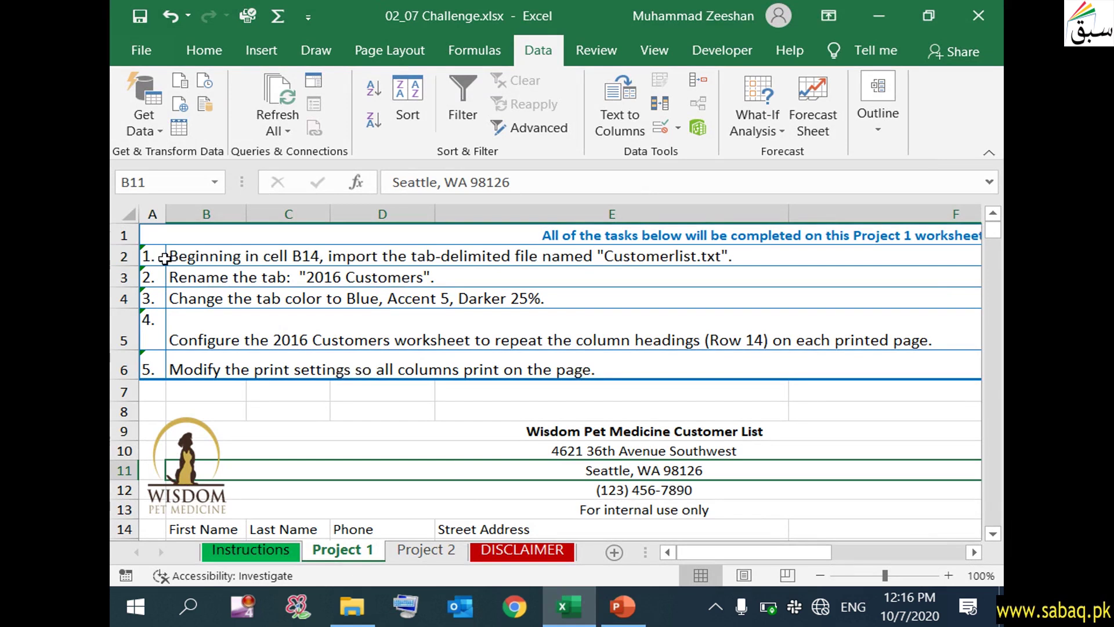
click(132, 256)
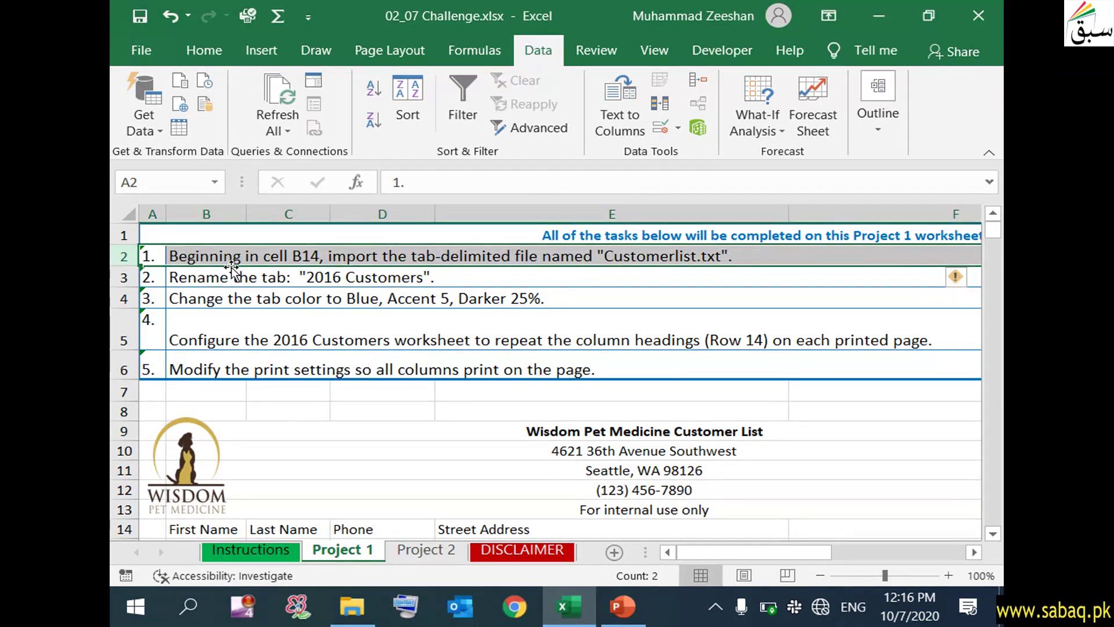
click(283, 277)
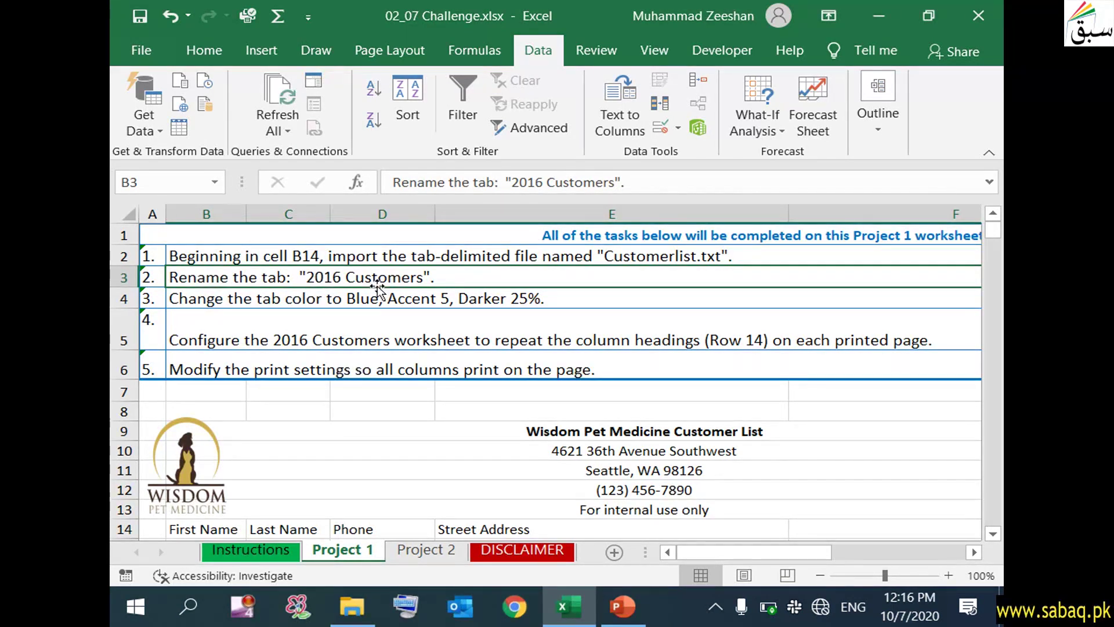
Change the Project 1 sheet tab's name to '2016 Customers'
double_click(360, 548)
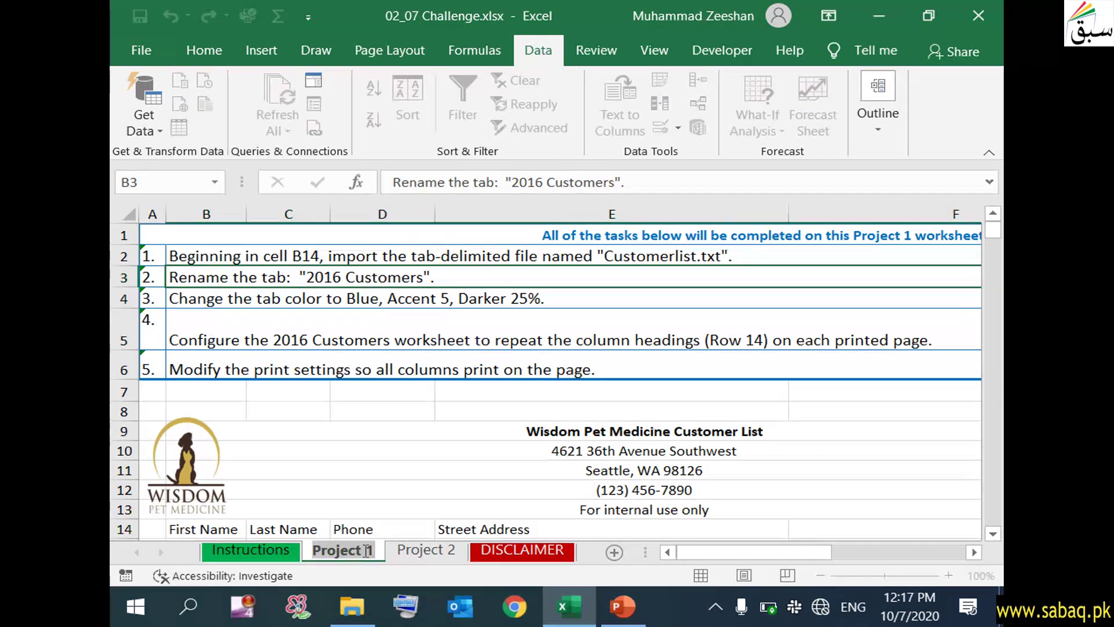
click(406, 549)
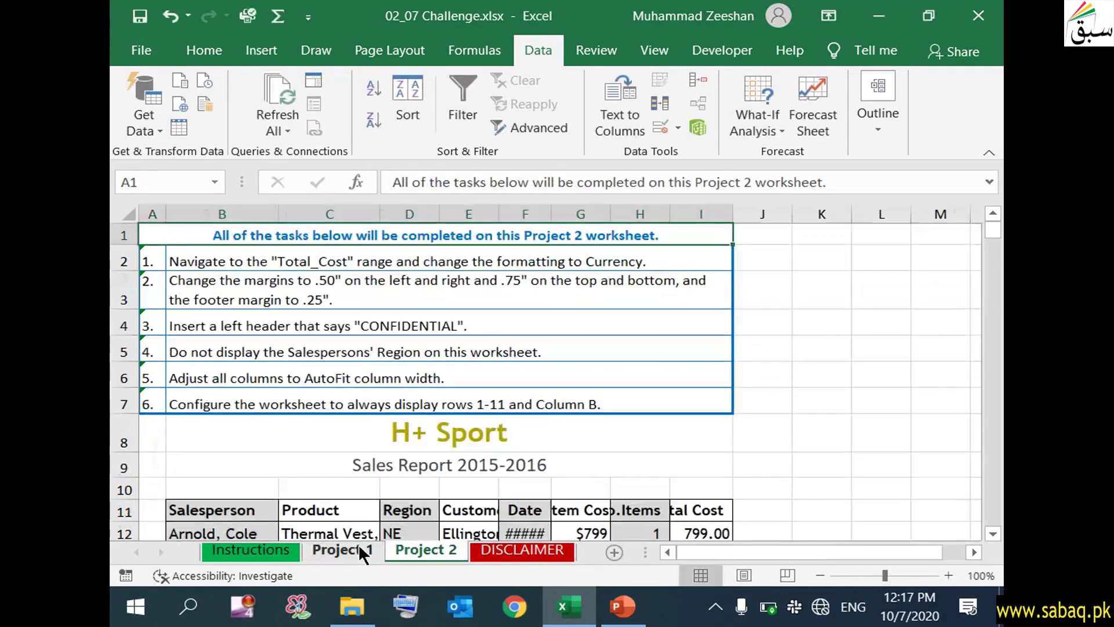
right_click(360, 549)
click(417, 354)
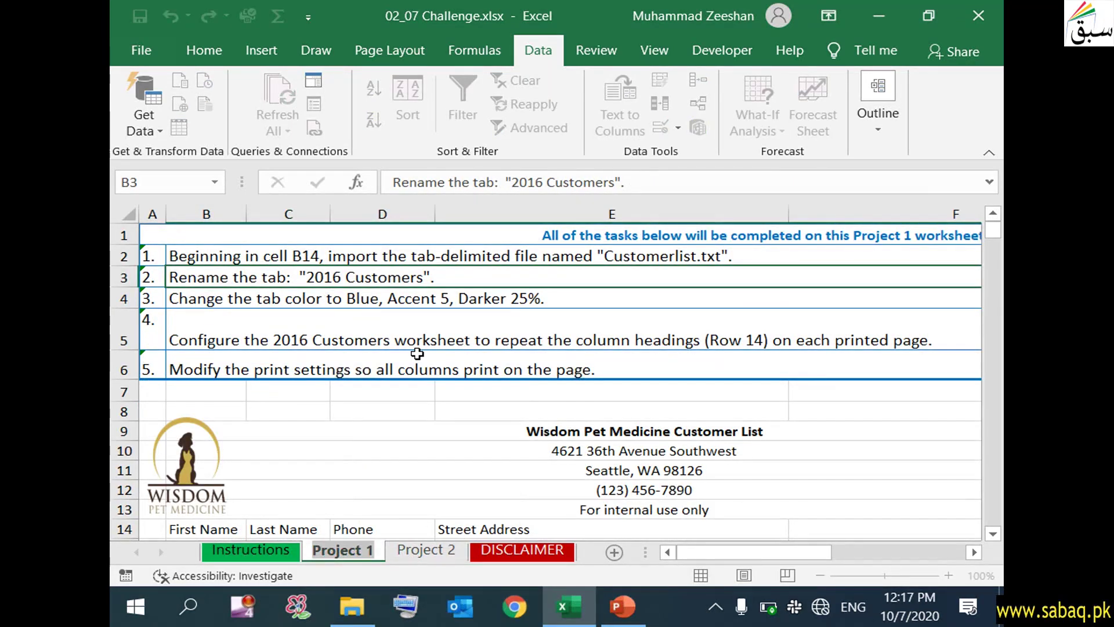
key(BackSpace)
text(2016)
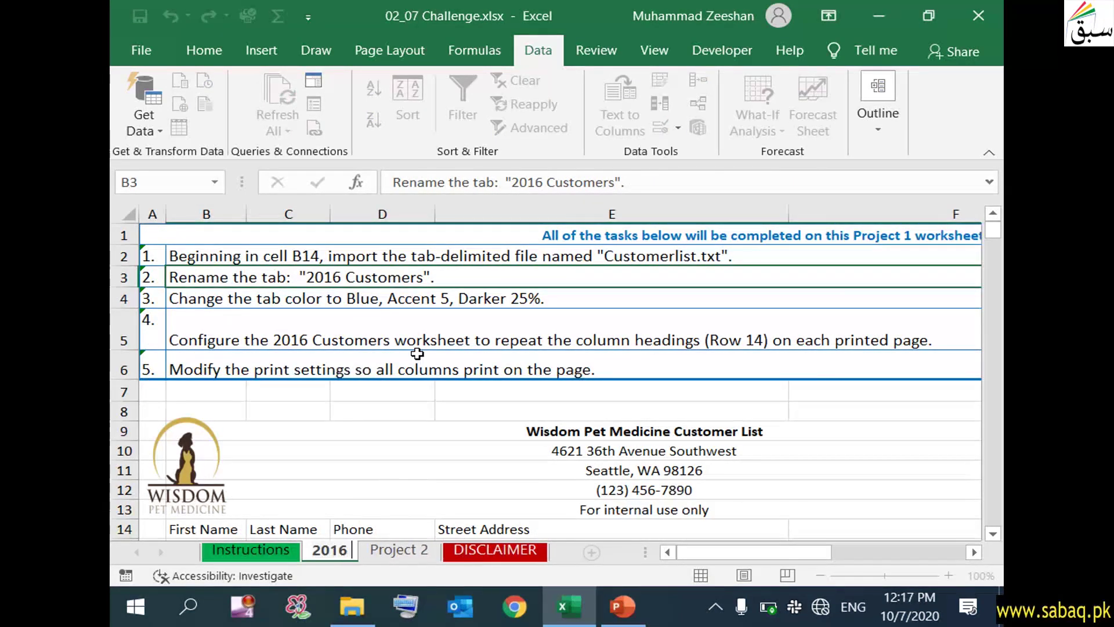
text( Customersd)
key(BackSpace)
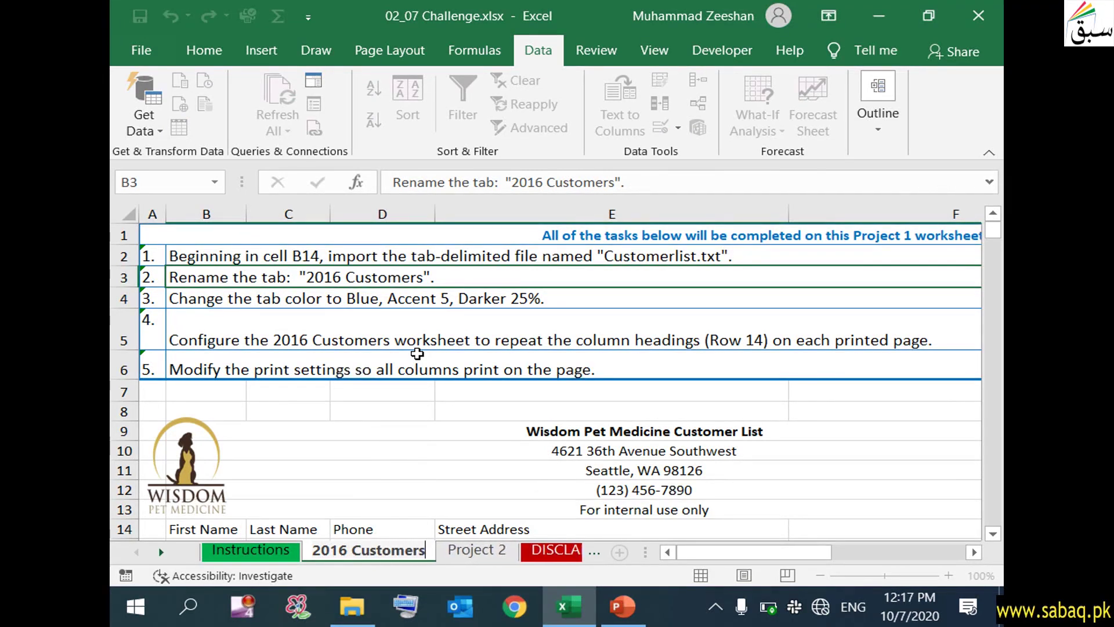
click(432, 415)
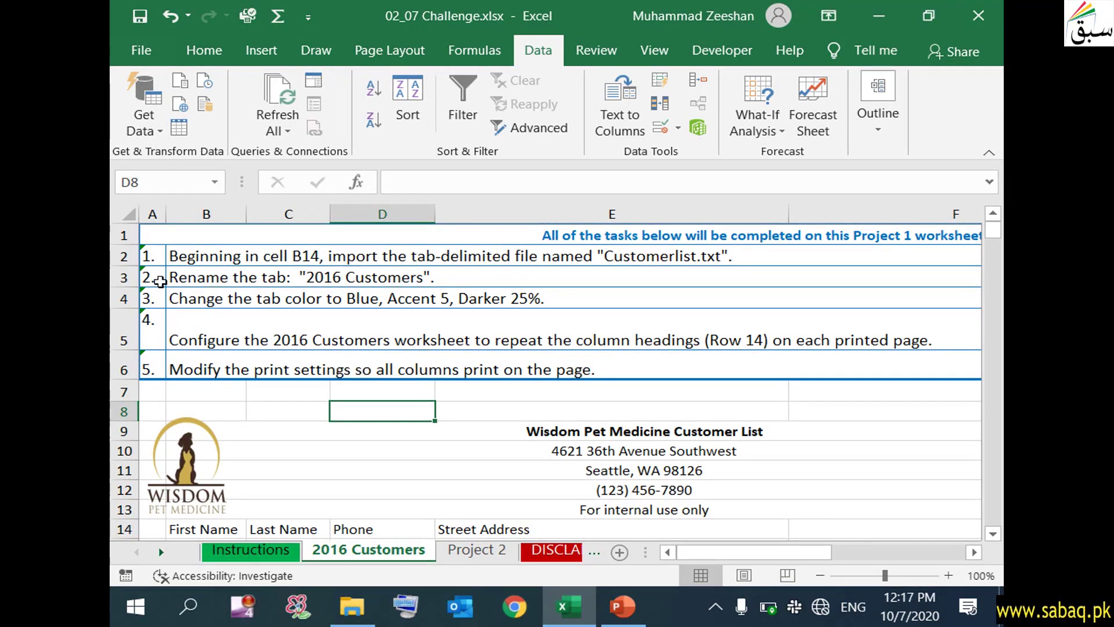
click(131, 274)
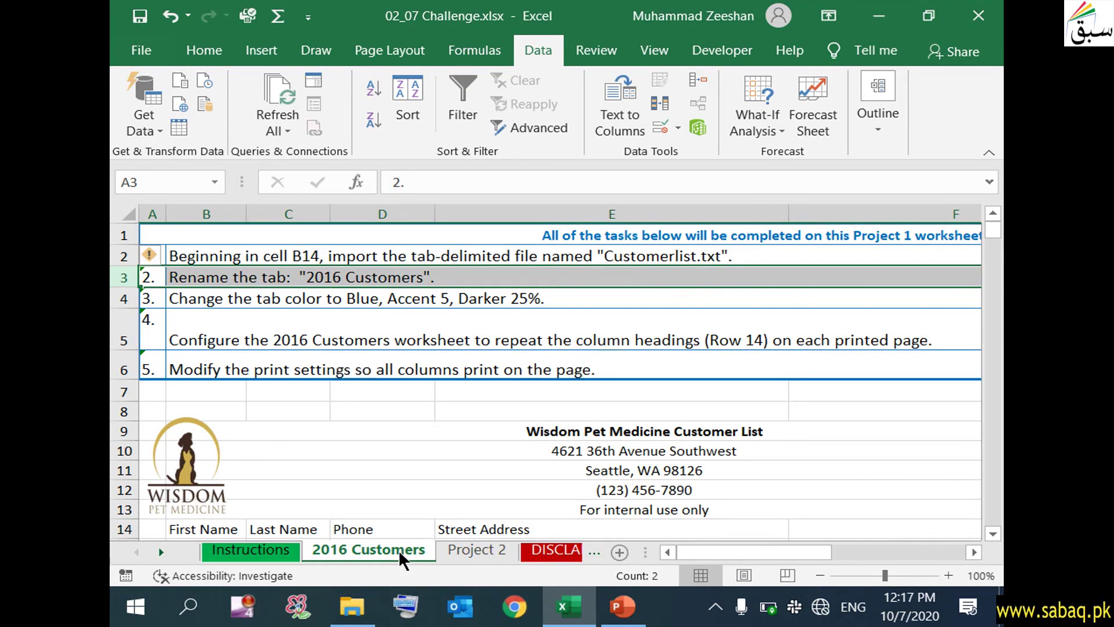
Color the 2016 Customers sheet tab Blue, Accent 5, Darker 25%
click(376, 303)
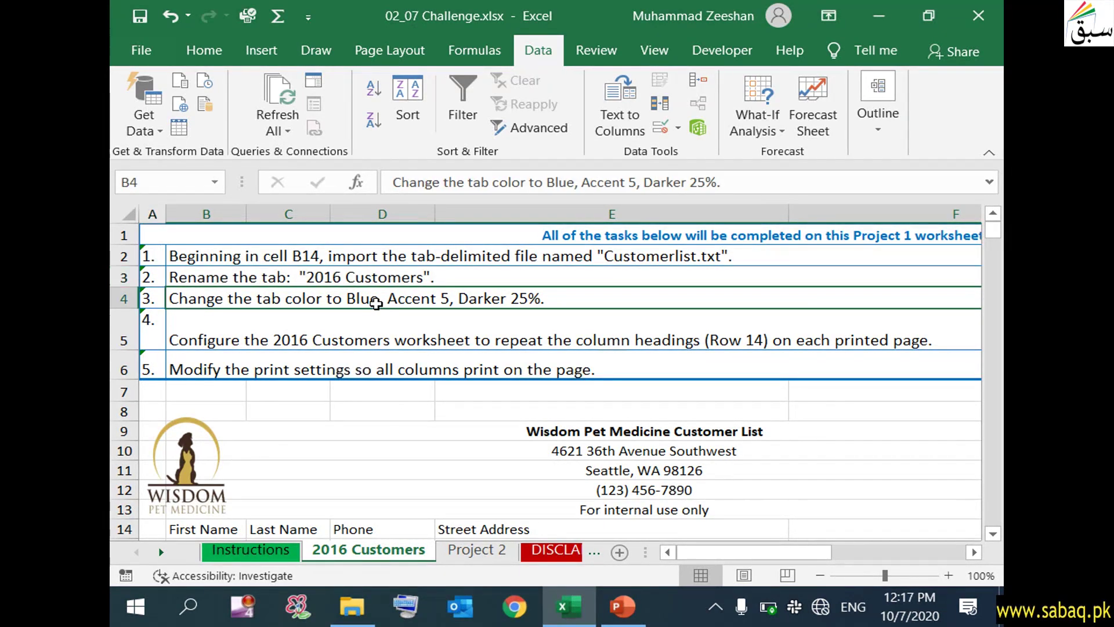
right_click(386, 544)
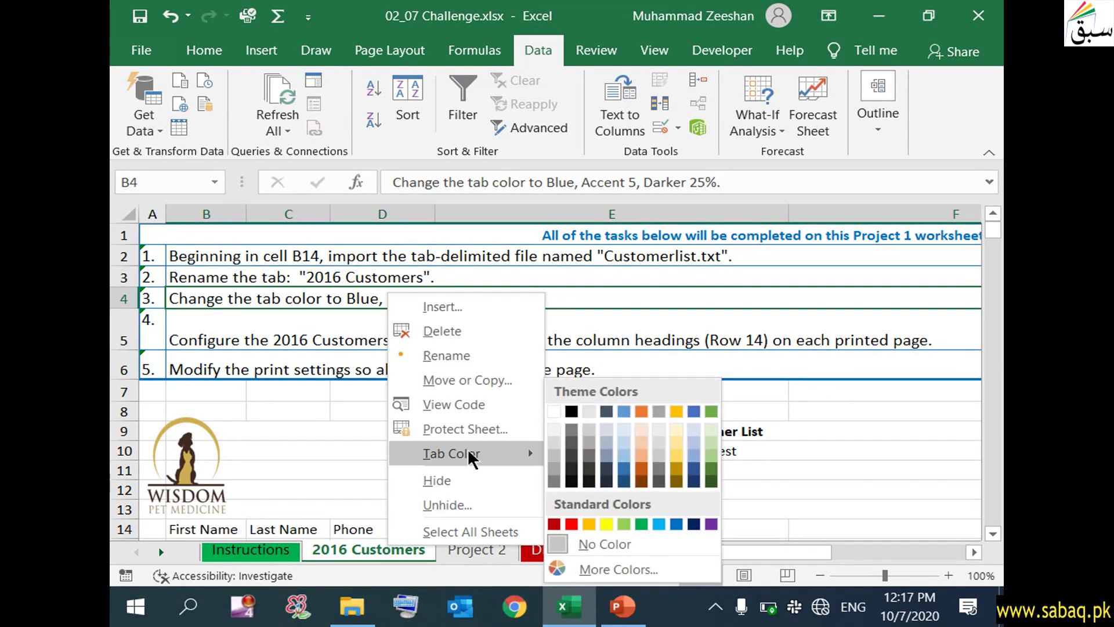
mouse_move(451, 453)
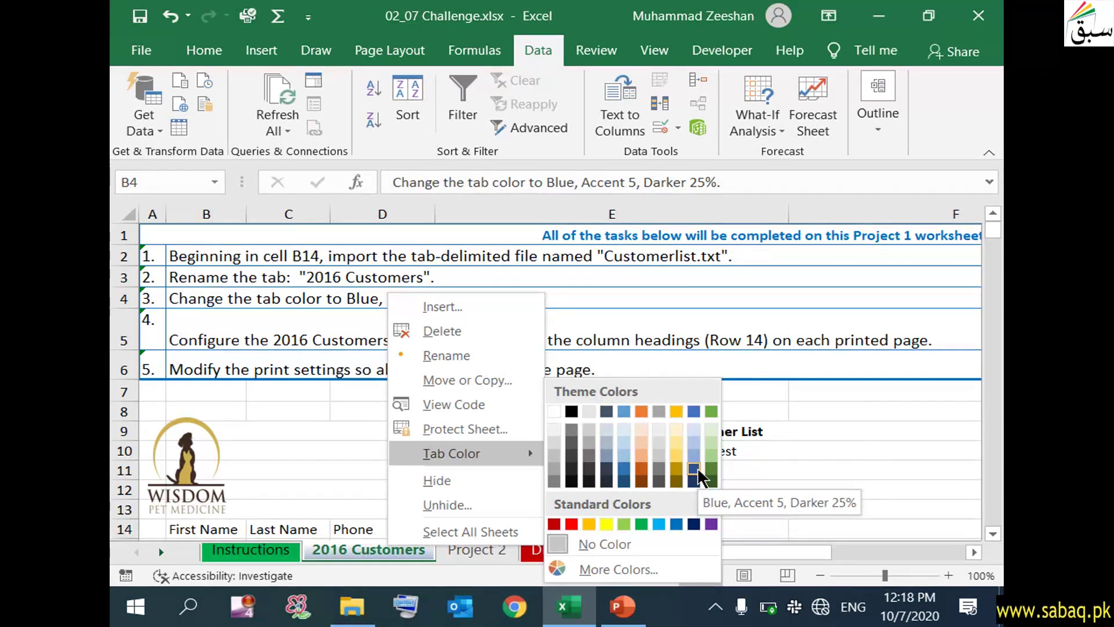
click(696, 469)
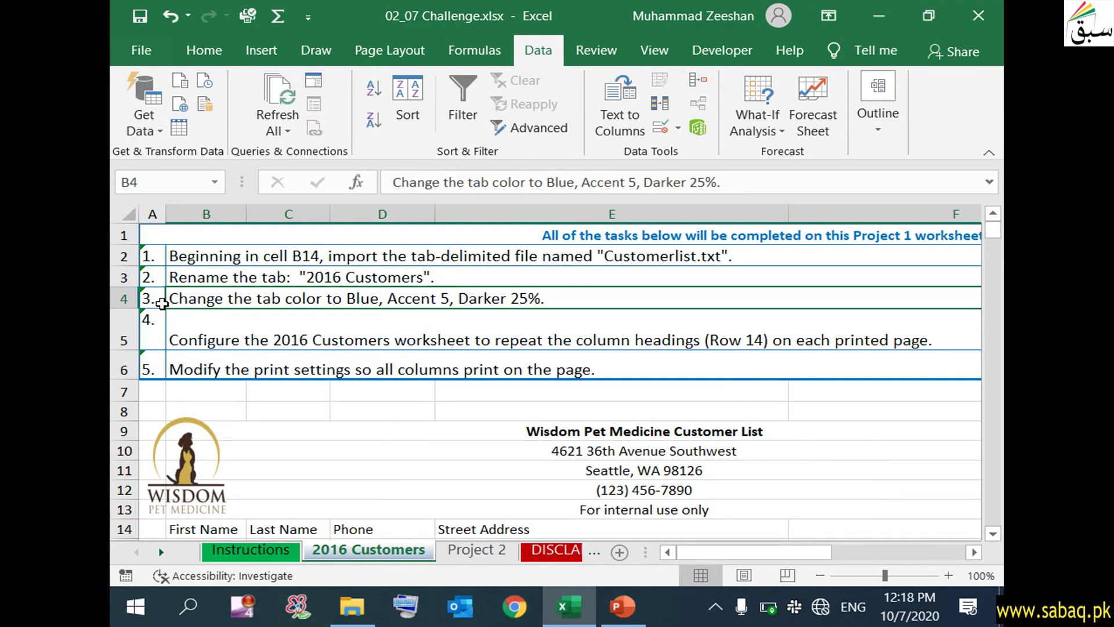
click(132, 298)
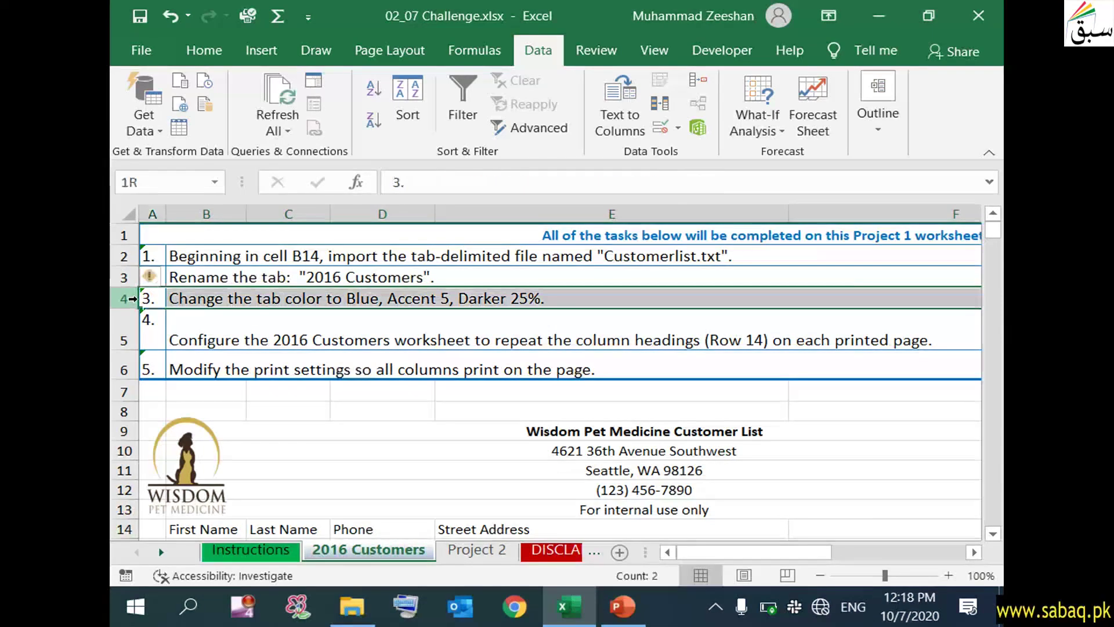
click(265, 406)
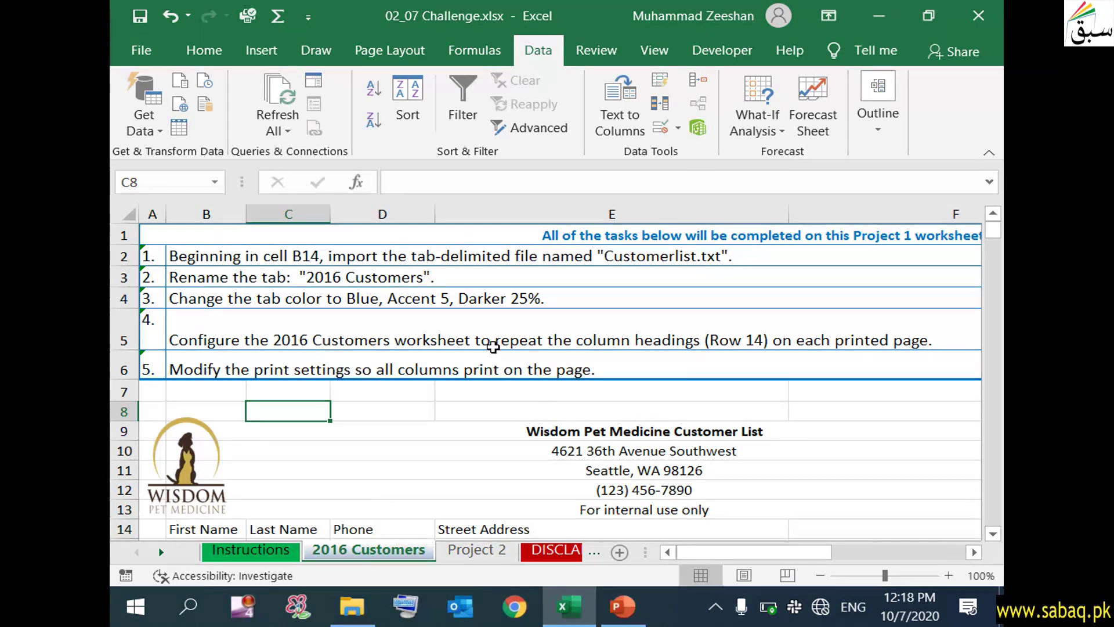
click(622, 344)
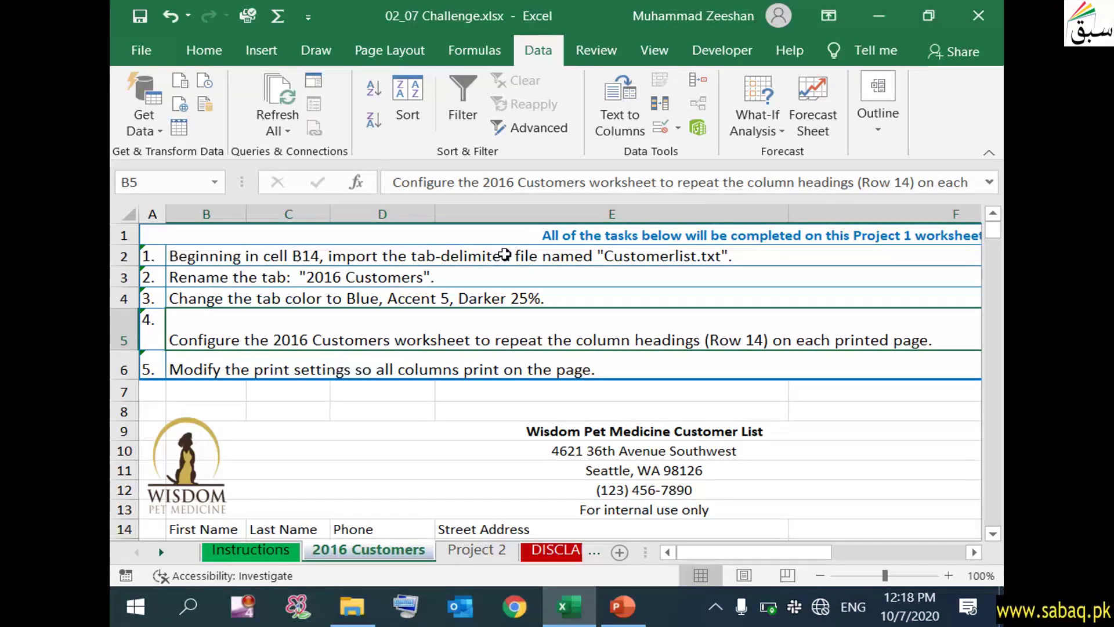
scroll(466, 358, down, 1)
scroll(466, 358, down, 2)
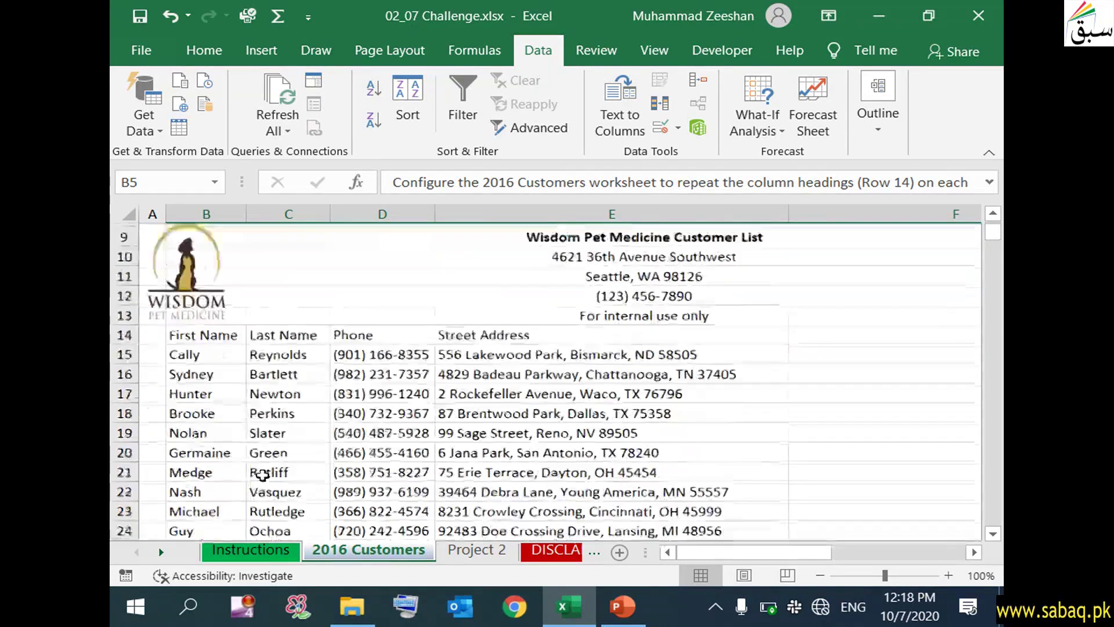
scroll(502, 396, up, 1)
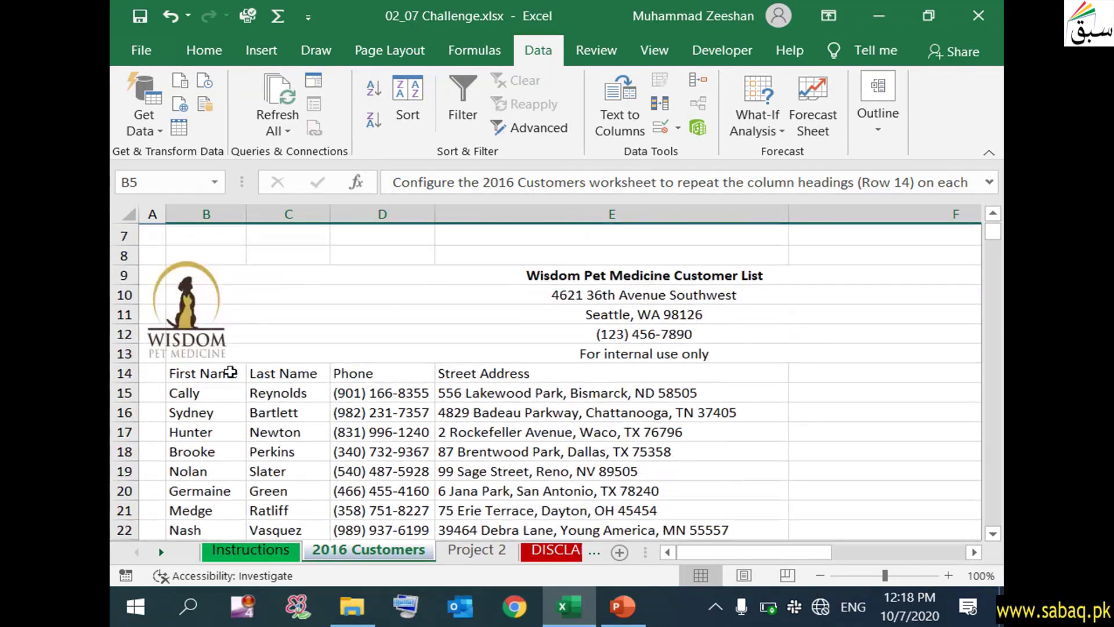
click(238, 373)
click(298, 374)
click(233, 373)
click(291, 374)
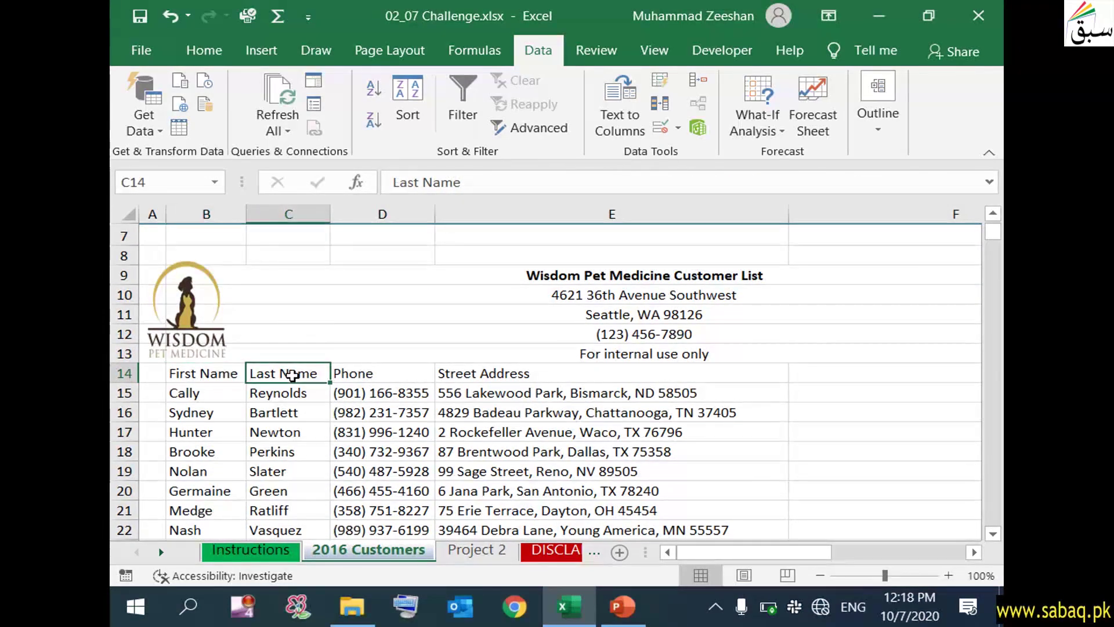
click(388, 370)
click(597, 370)
scroll(599, 394, up, 2)
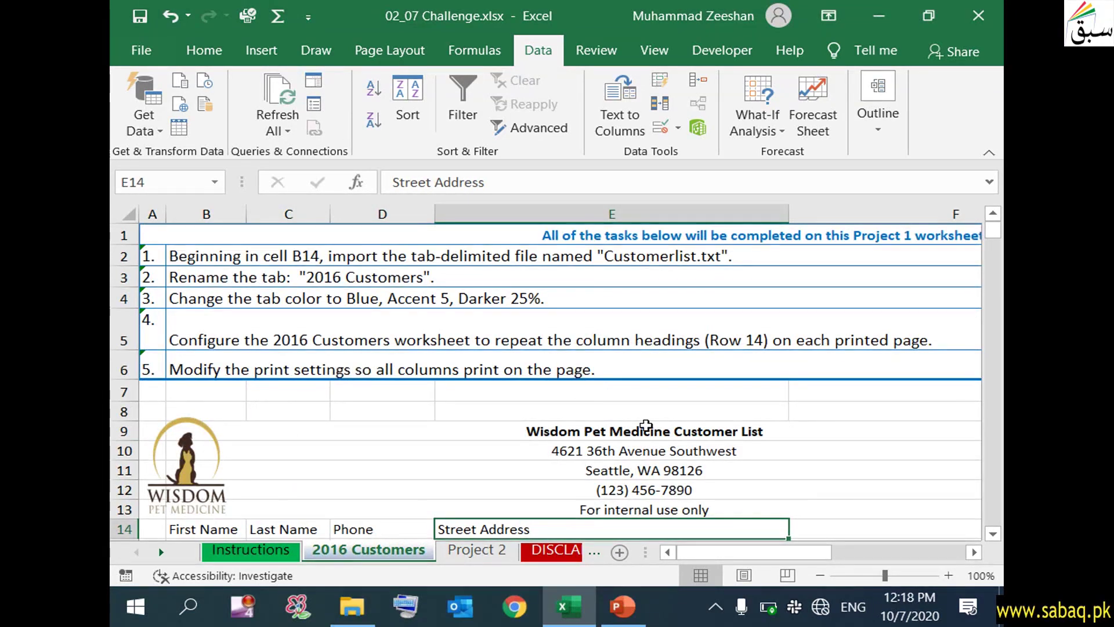
scroll(492, 452, down, 1)
click(124, 465)
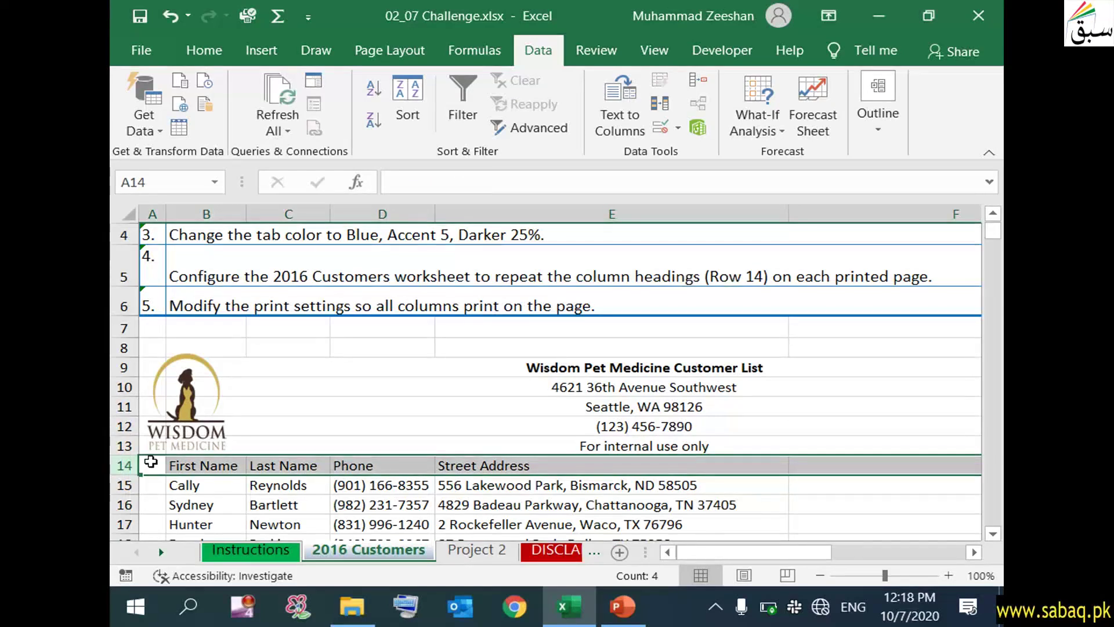
scroll(585, 400, up, 1)
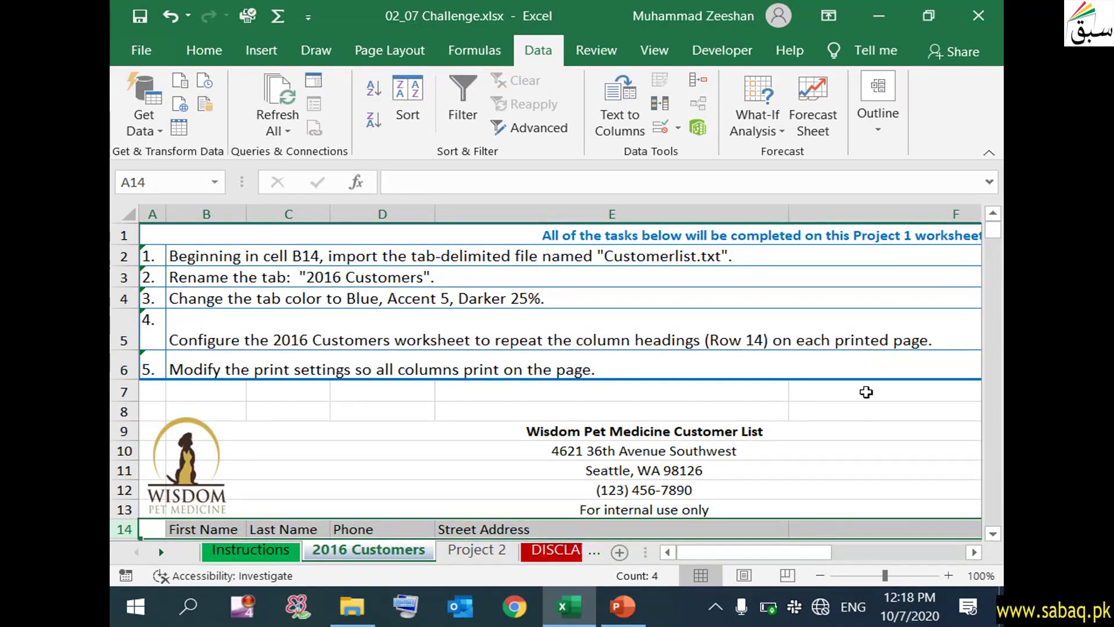
scroll(849, 429, down, 3)
scroll(844, 430, down, 2)
scroll(352, 407, up, 2)
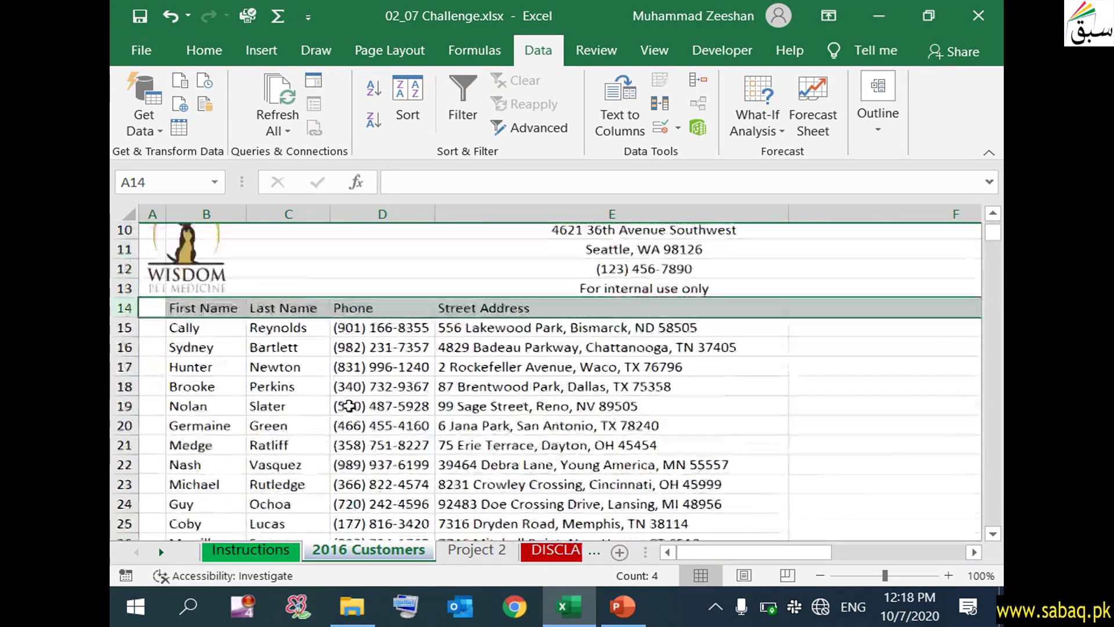
click(217, 350)
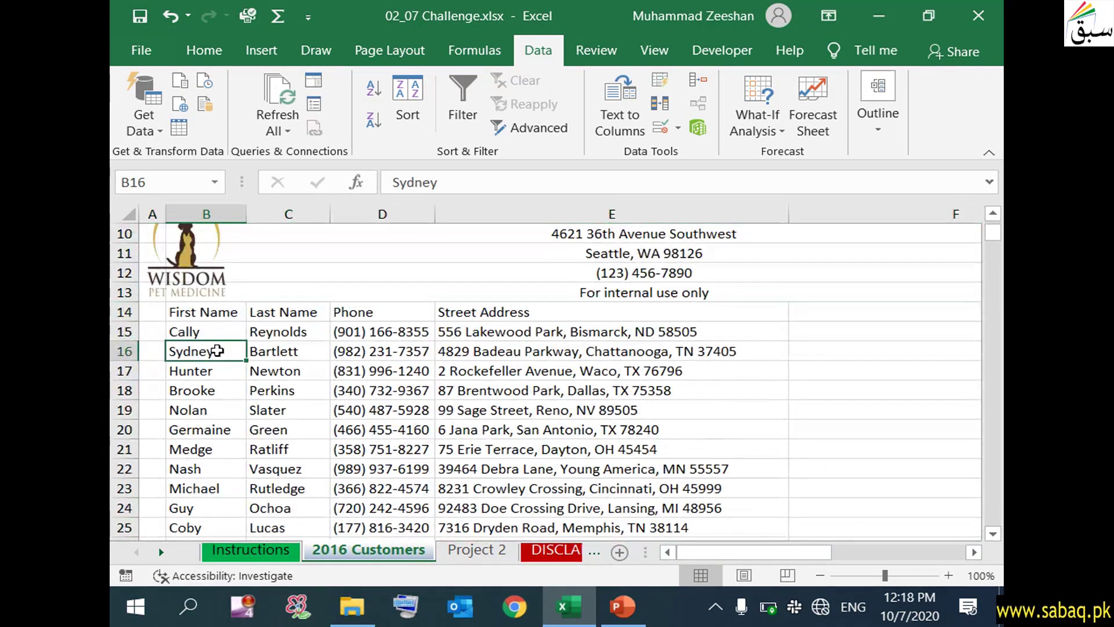
click(126, 313)
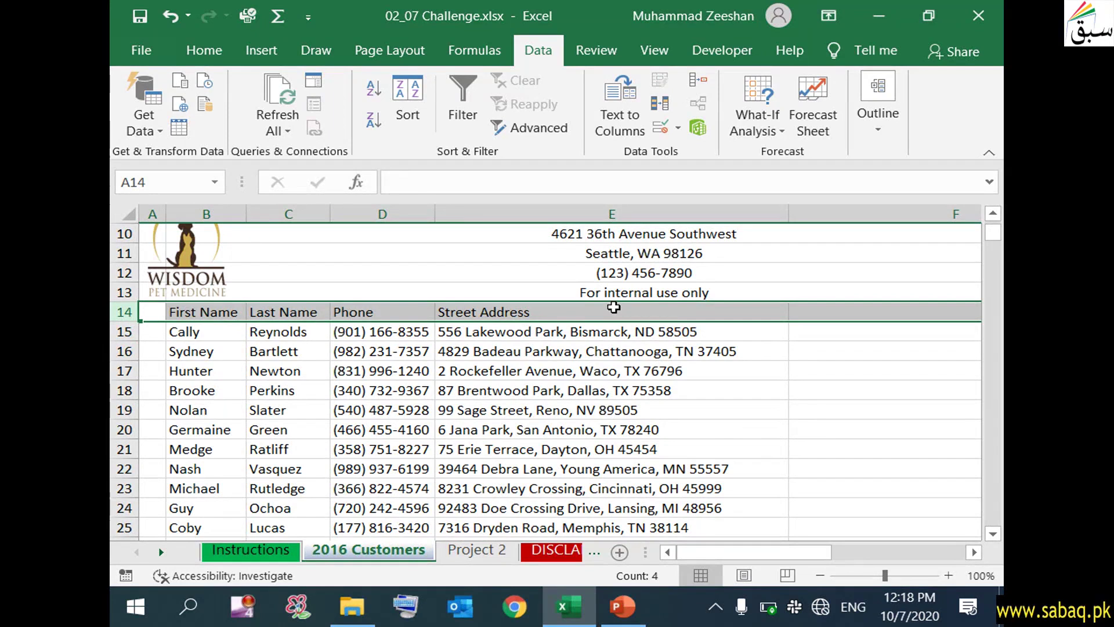
click(380, 429)
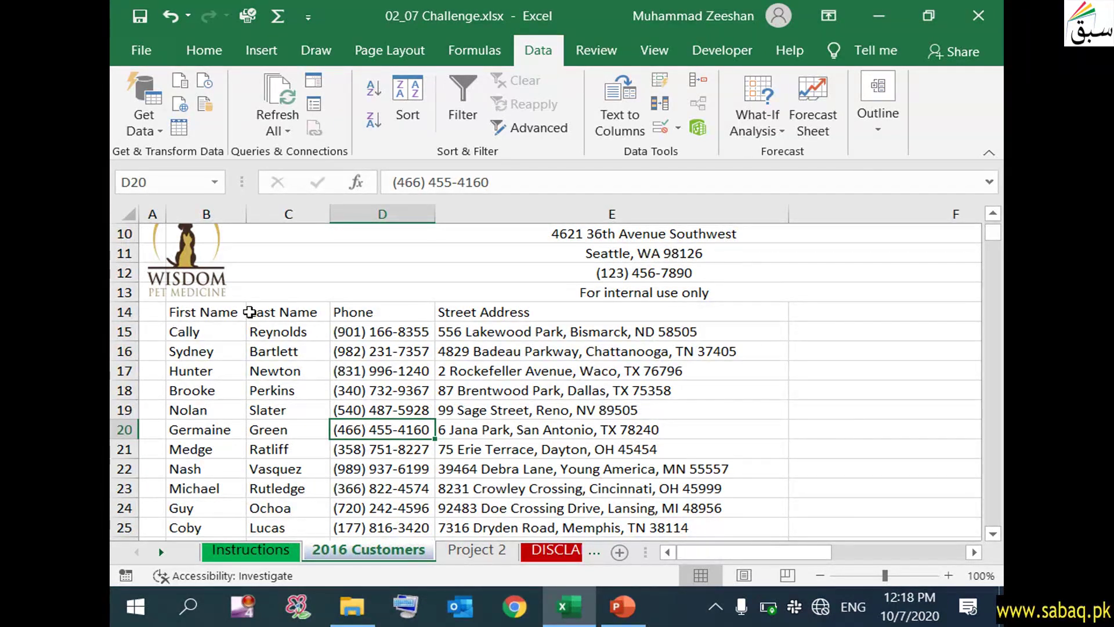
scroll(250, 312, up, 3)
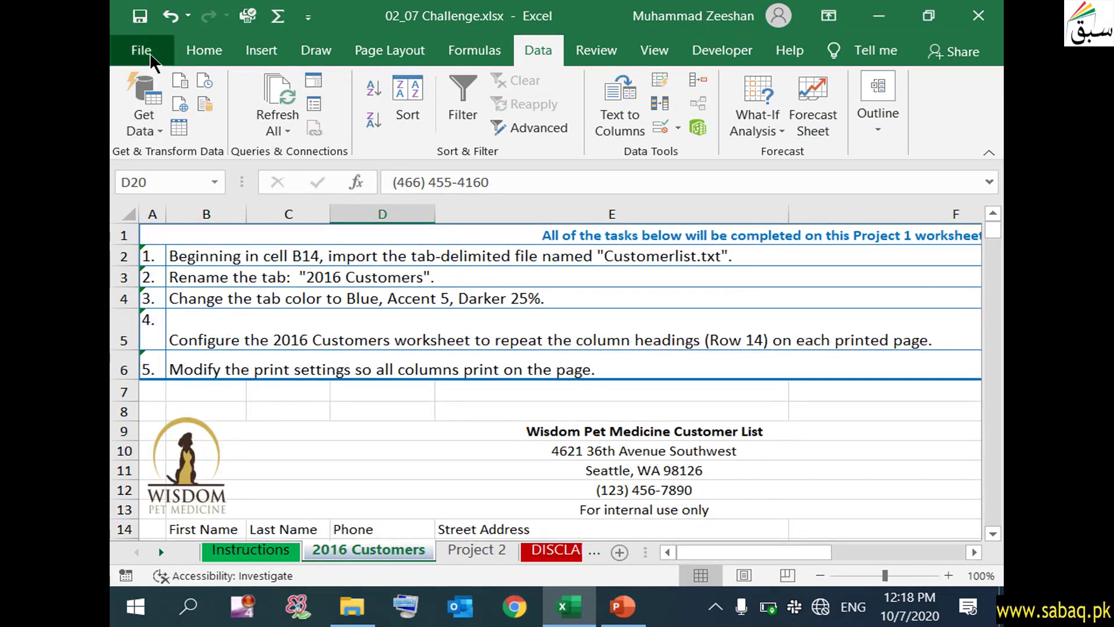
Page through the 4-page print preview of 2016 Customers, then return to the worksheet
click(149, 55)
click(182, 408)
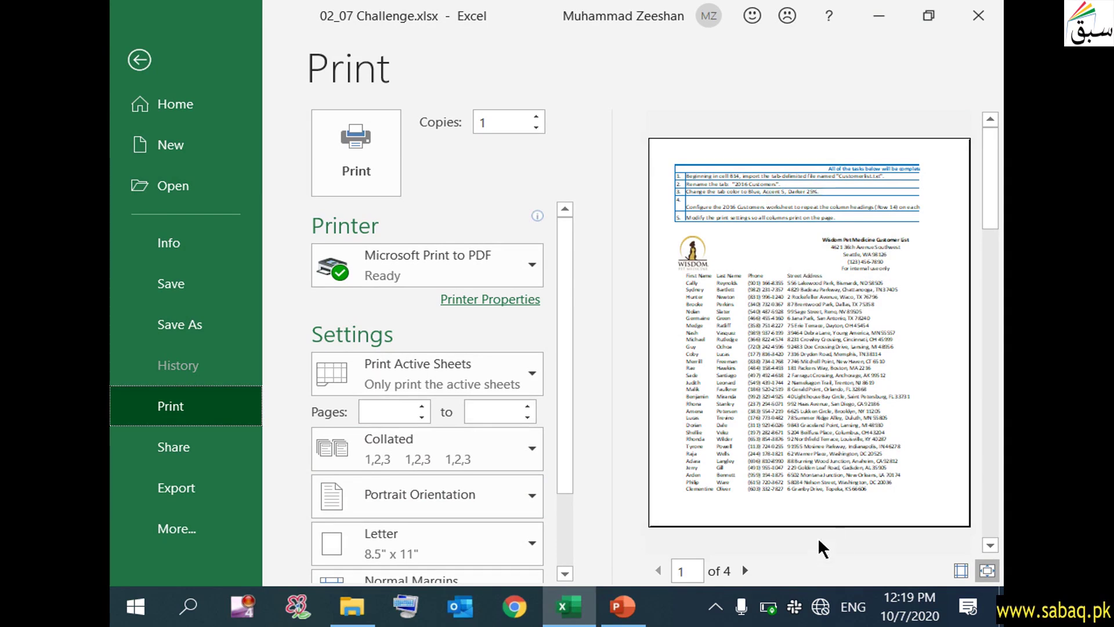
click(743, 570)
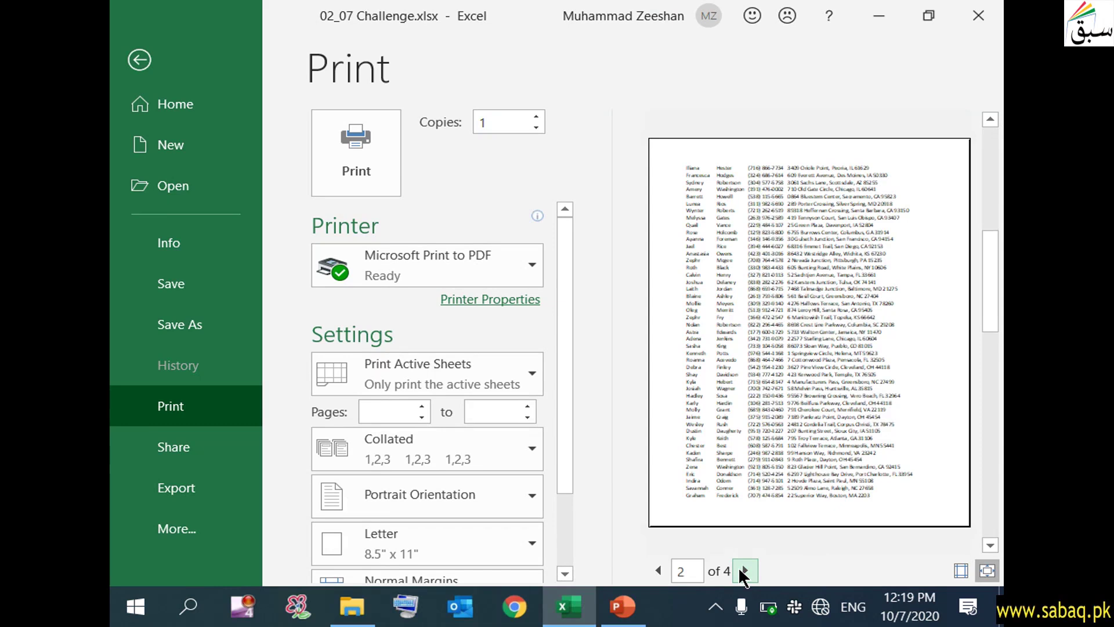
click(743, 569)
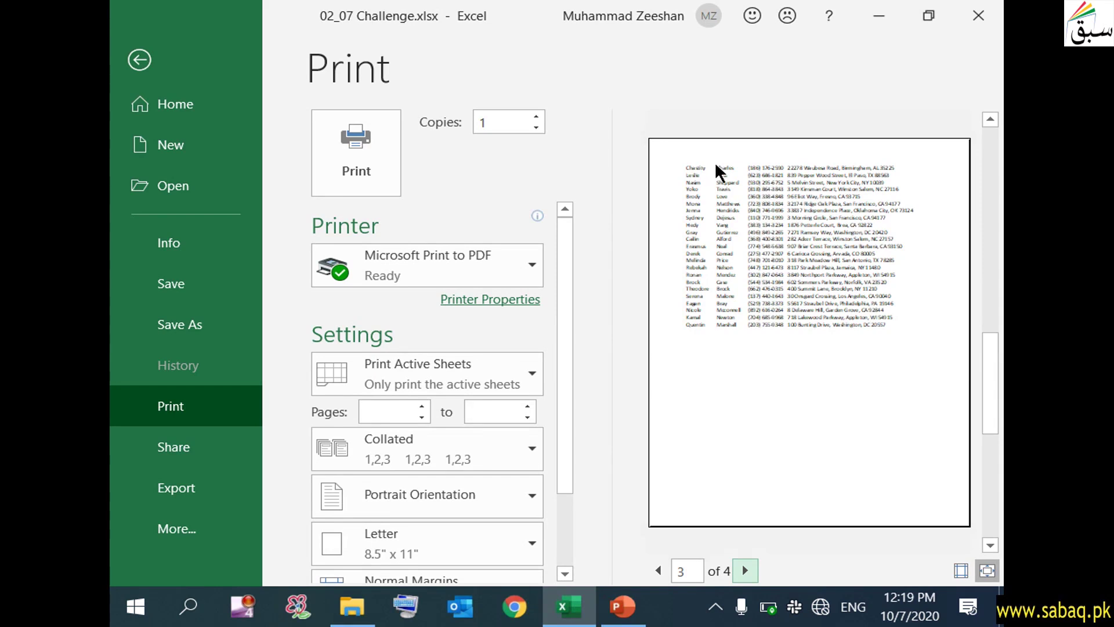
click(658, 568)
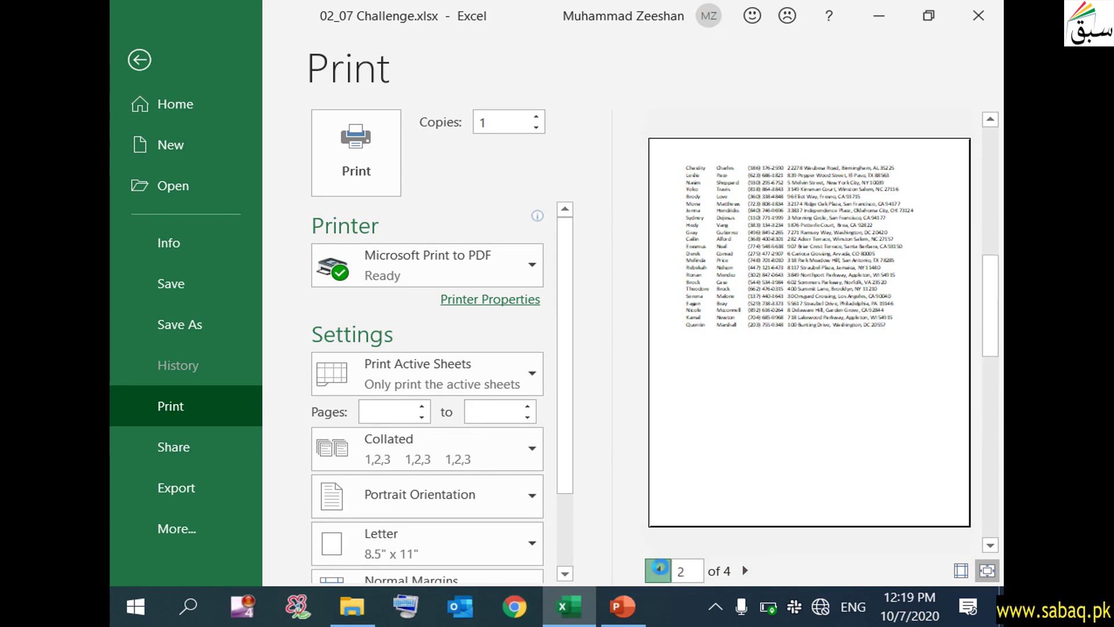
click(659, 569)
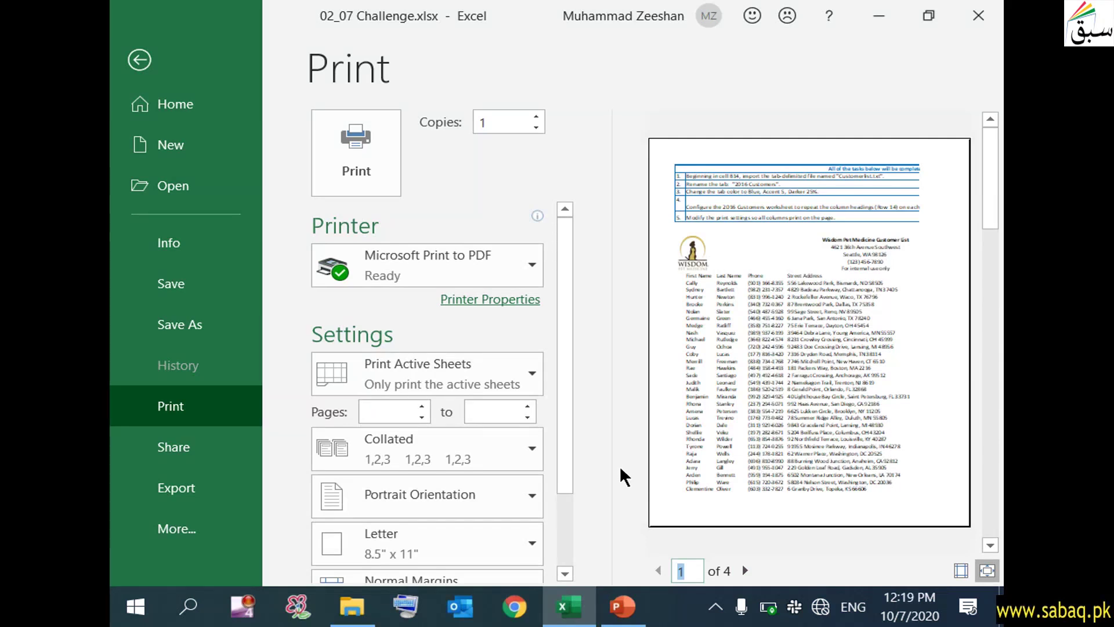
scroll(556, 483, down, 3)
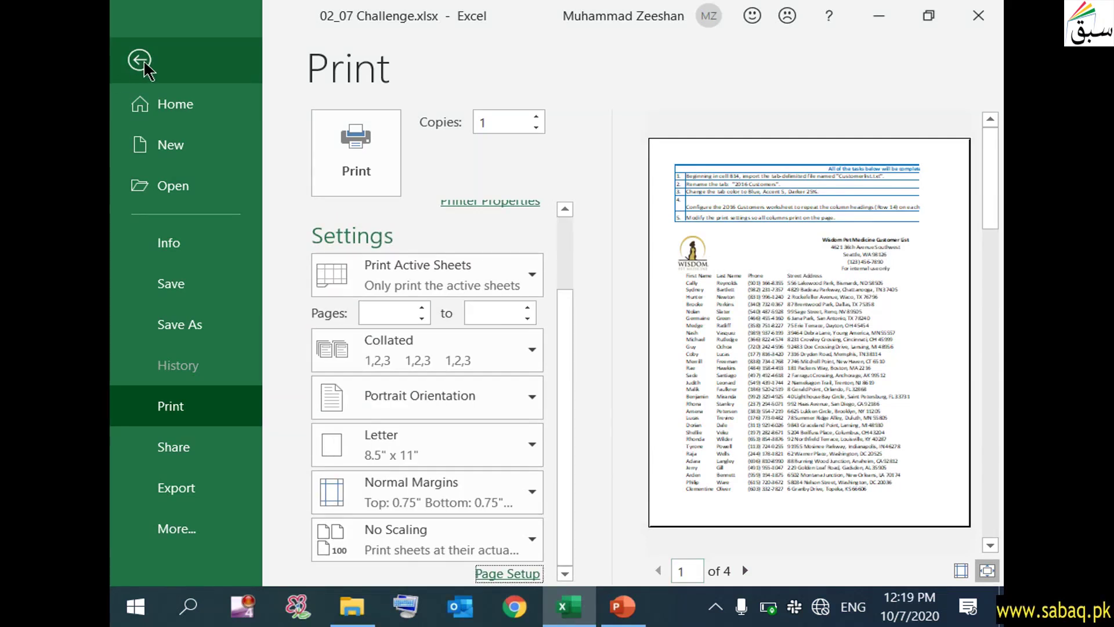
click(142, 61)
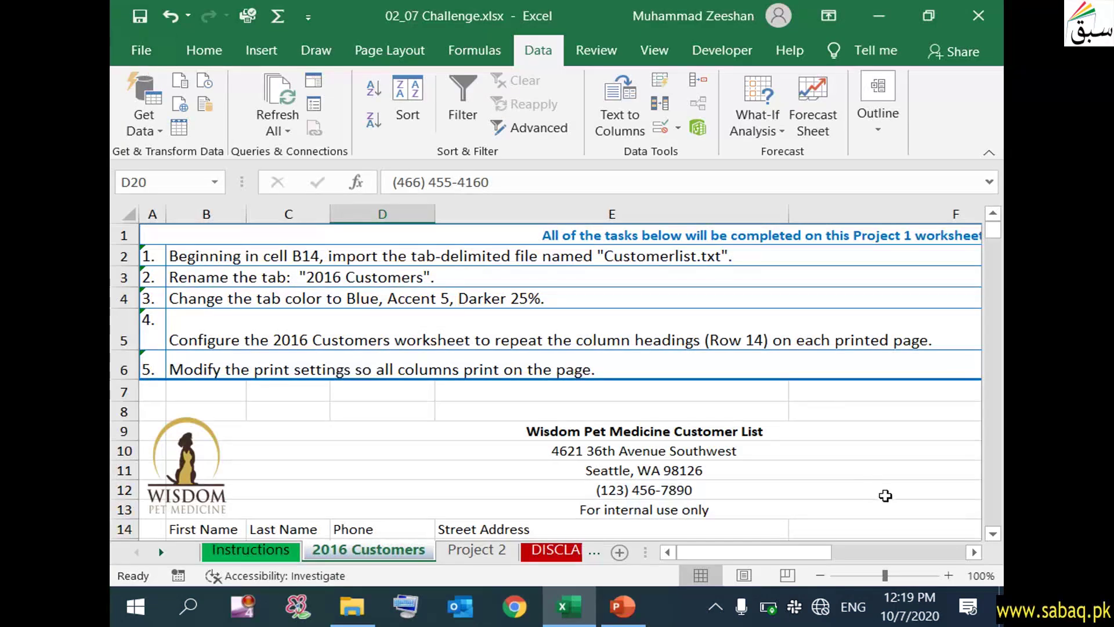
In Print Titles, set the rows to repeat at top to $14:$14
click(383, 491)
scroll(488, 470, down, 2)
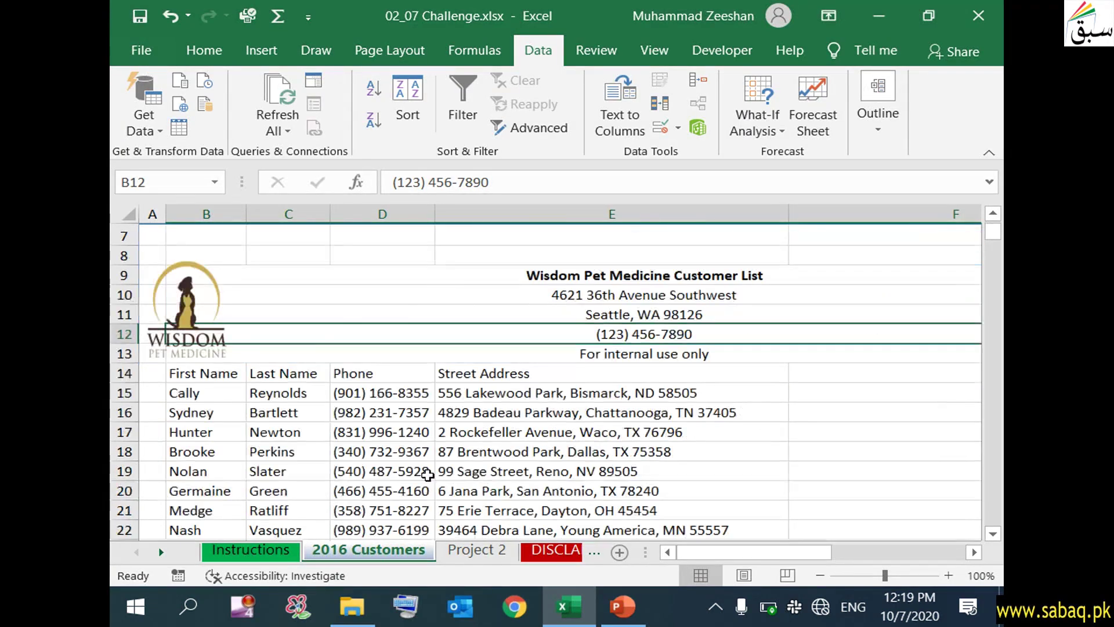
click(208, 372)
scroll(473, 338, up, 2)
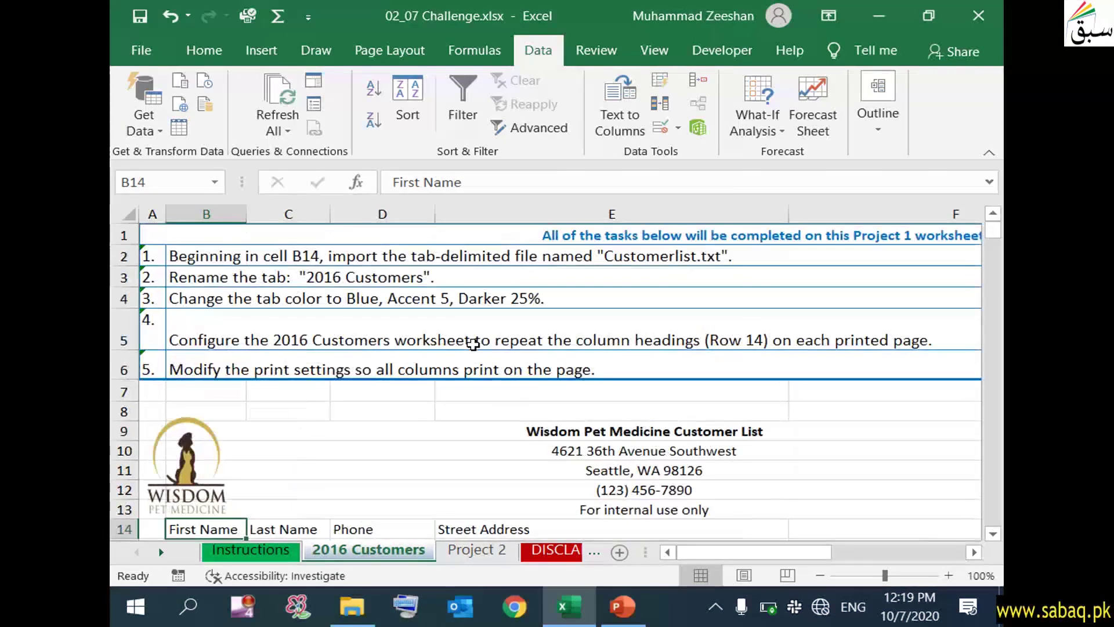
click(423, 49)
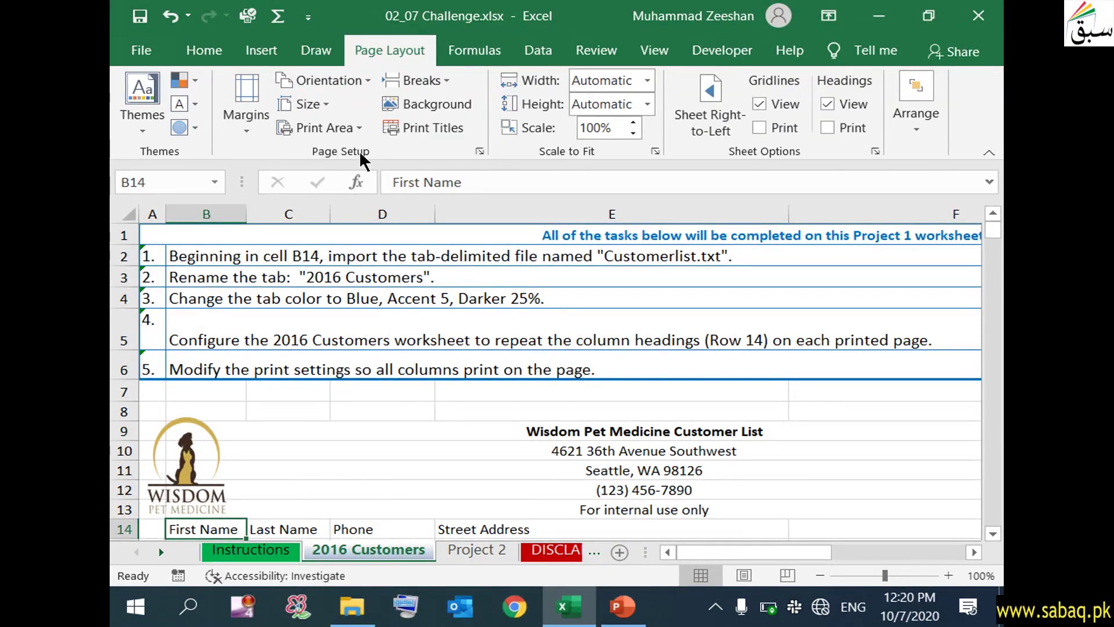
click(449, 128)
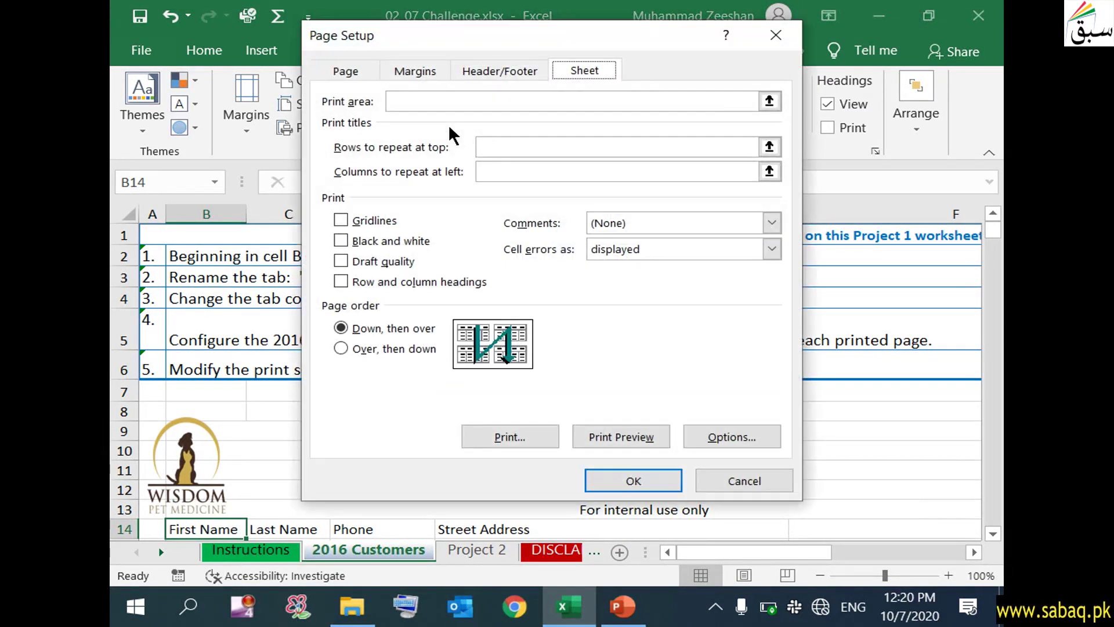
click(498, 142)
click(498, 142)
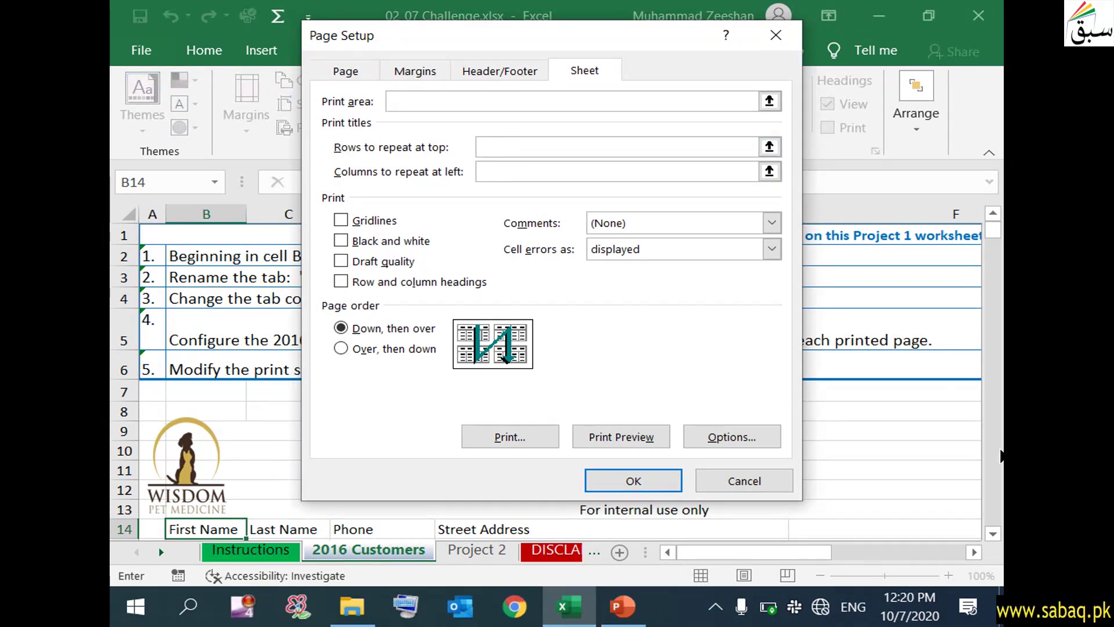
scroll(998, 531, down, 5)
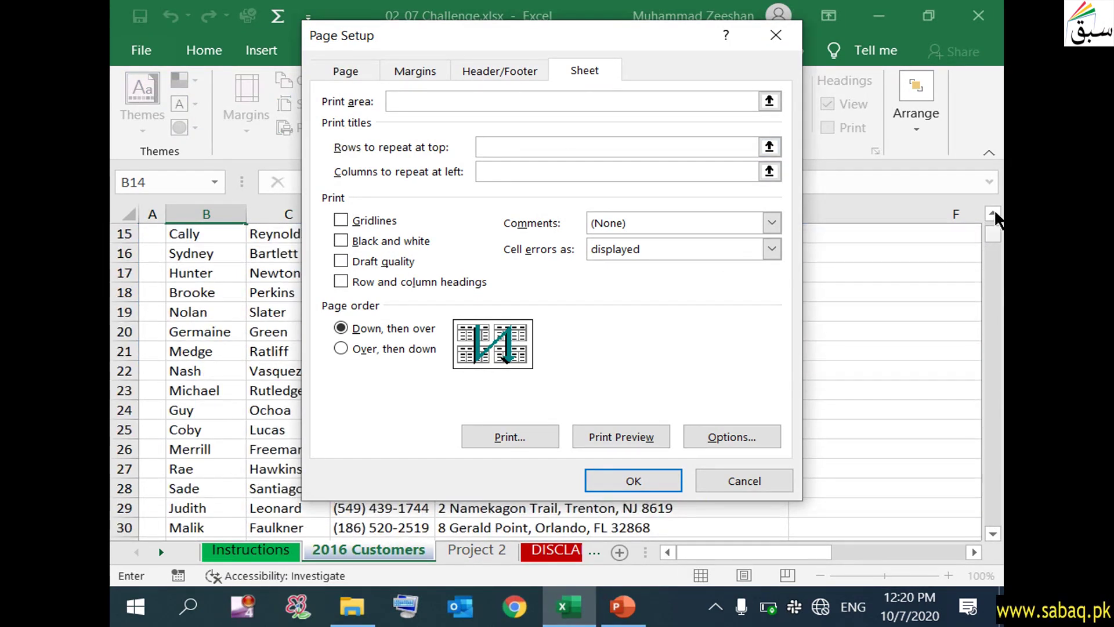
click(993, 213)
click(124, 233)
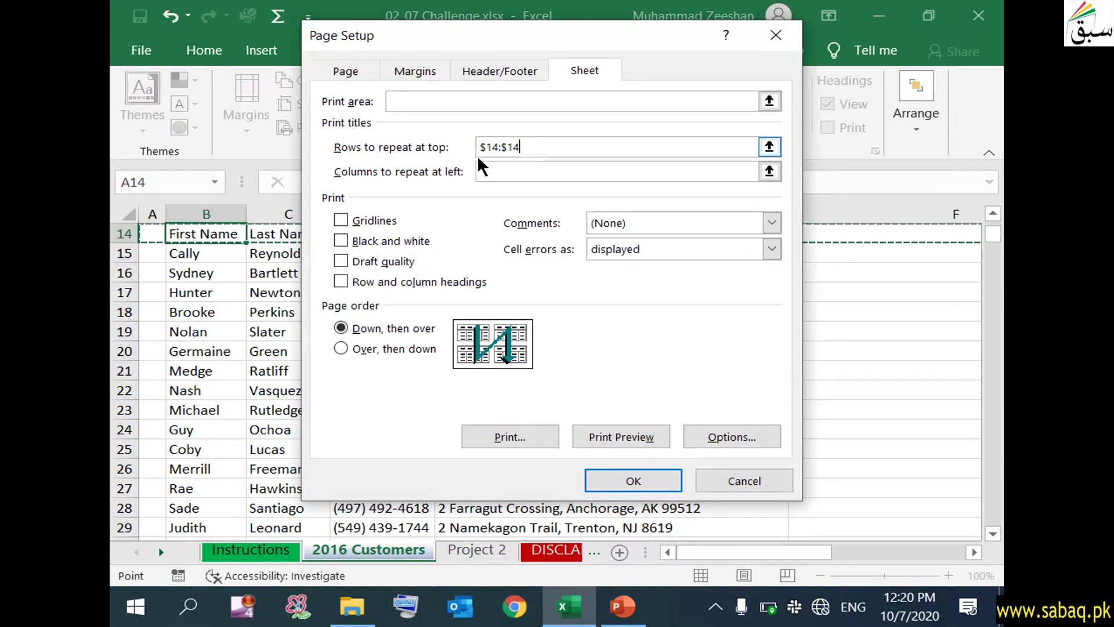
Apply the row 14 print titles and verify they repeat across the 6-page preview
click(653, 474)
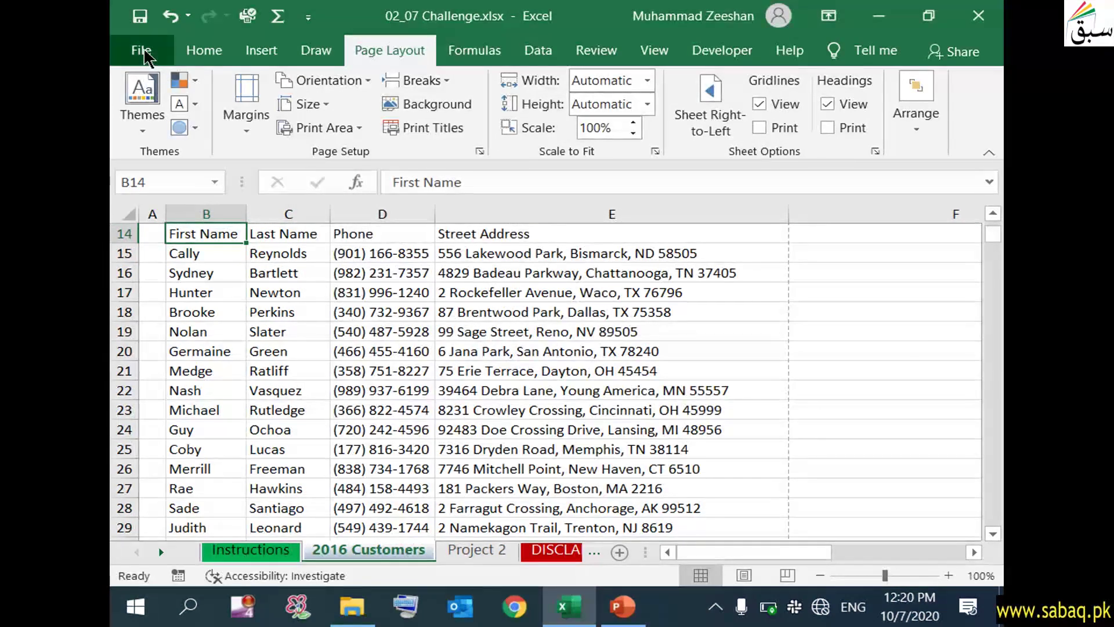
click(141, 50)
click(221, 403)
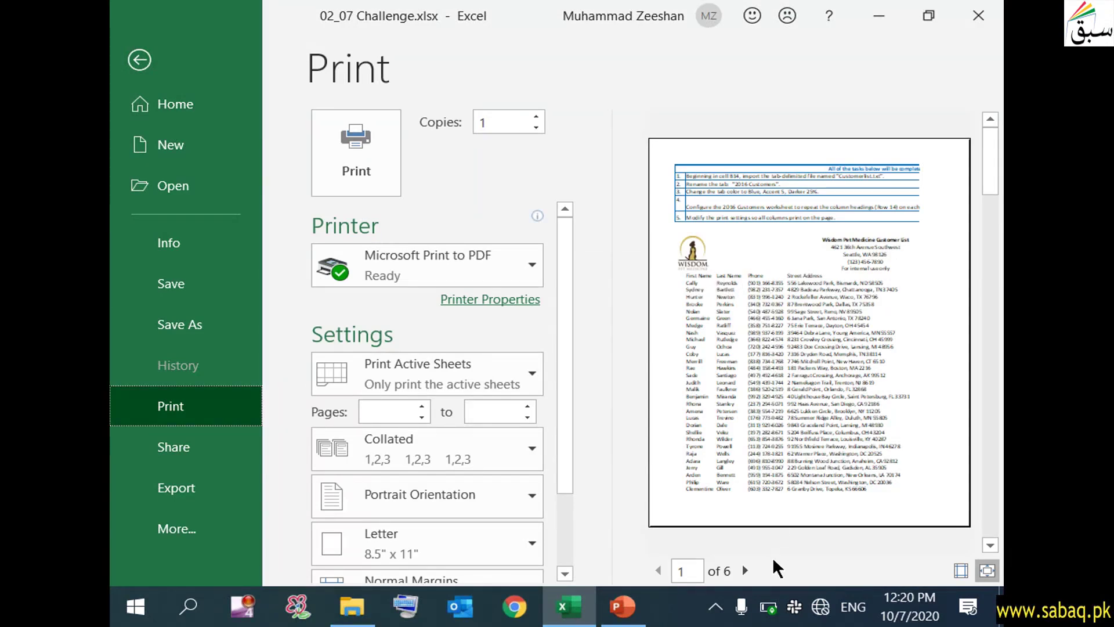
click(753, 565)
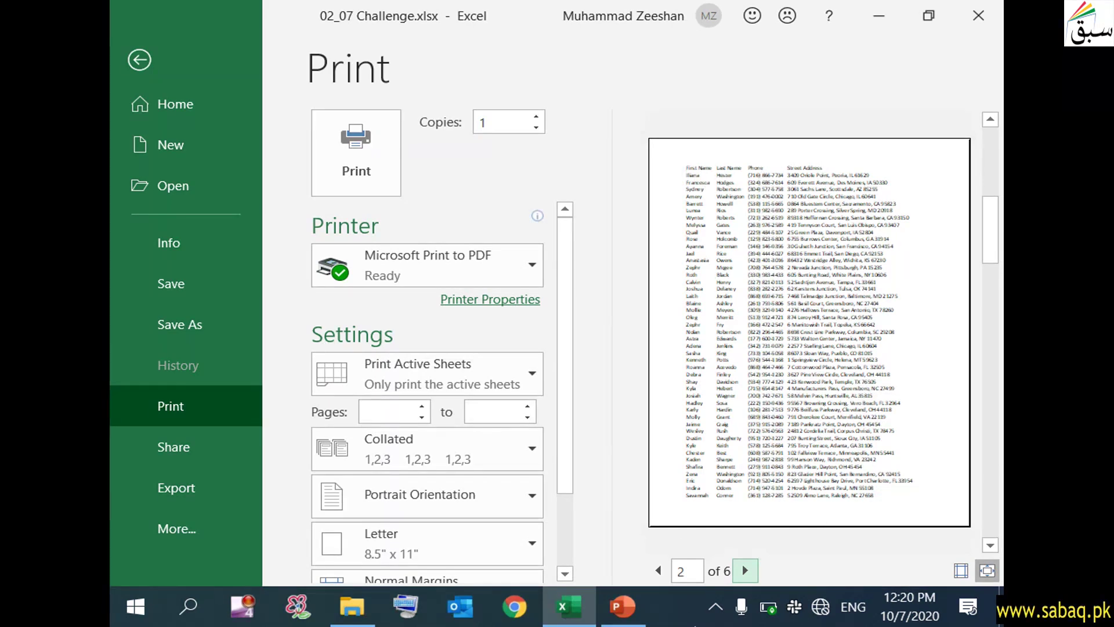
click(745, 570)
click(746, 569)
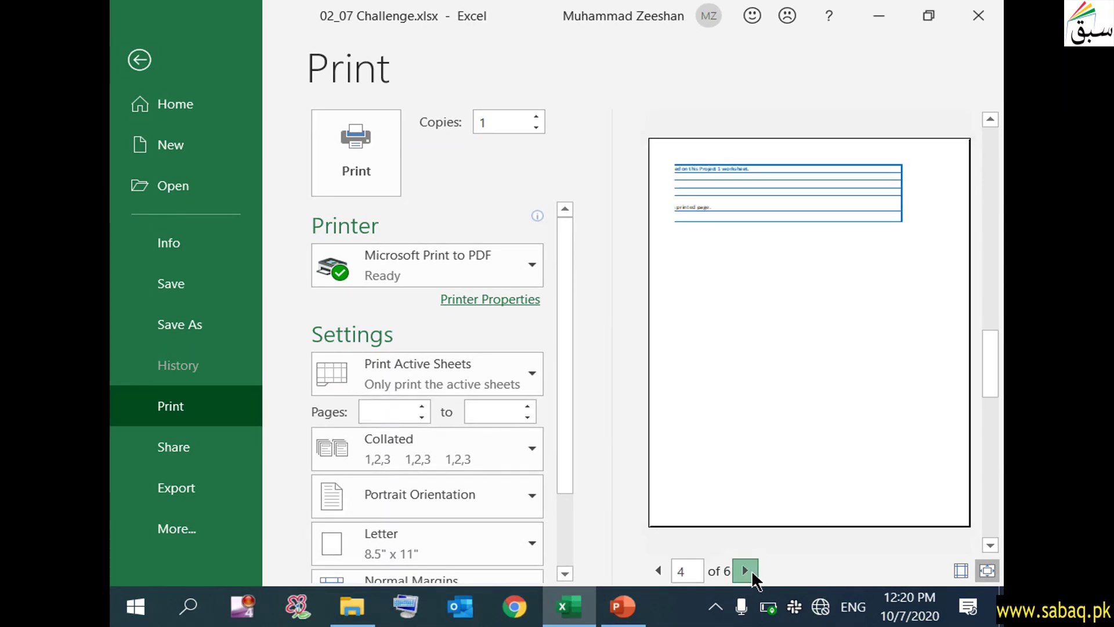
click(746, 570)
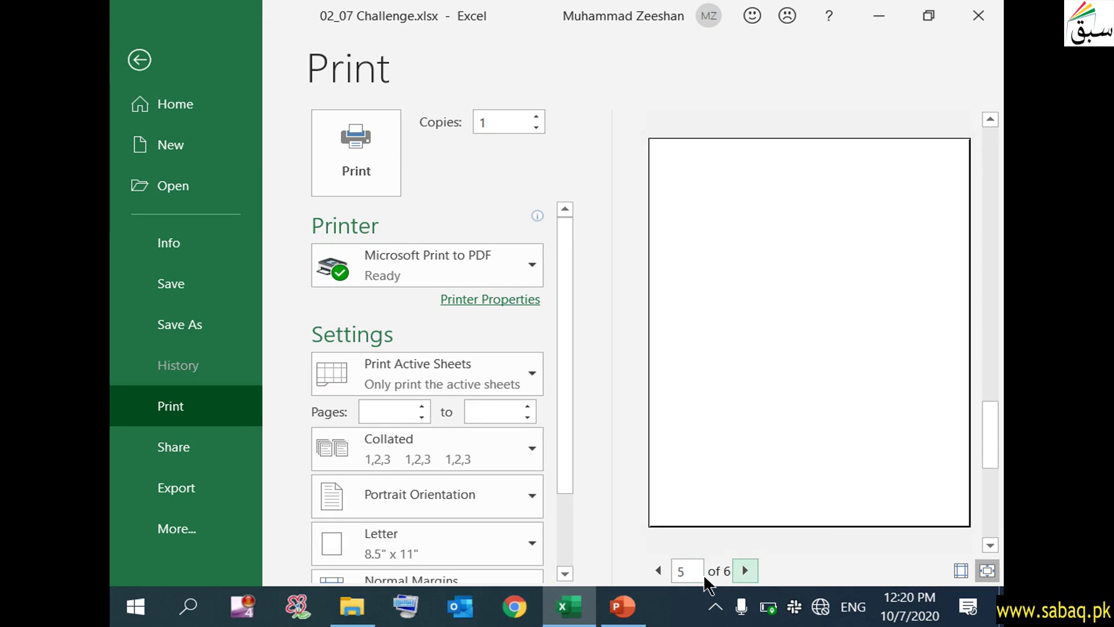
click(666, 578)
click(666, 578)
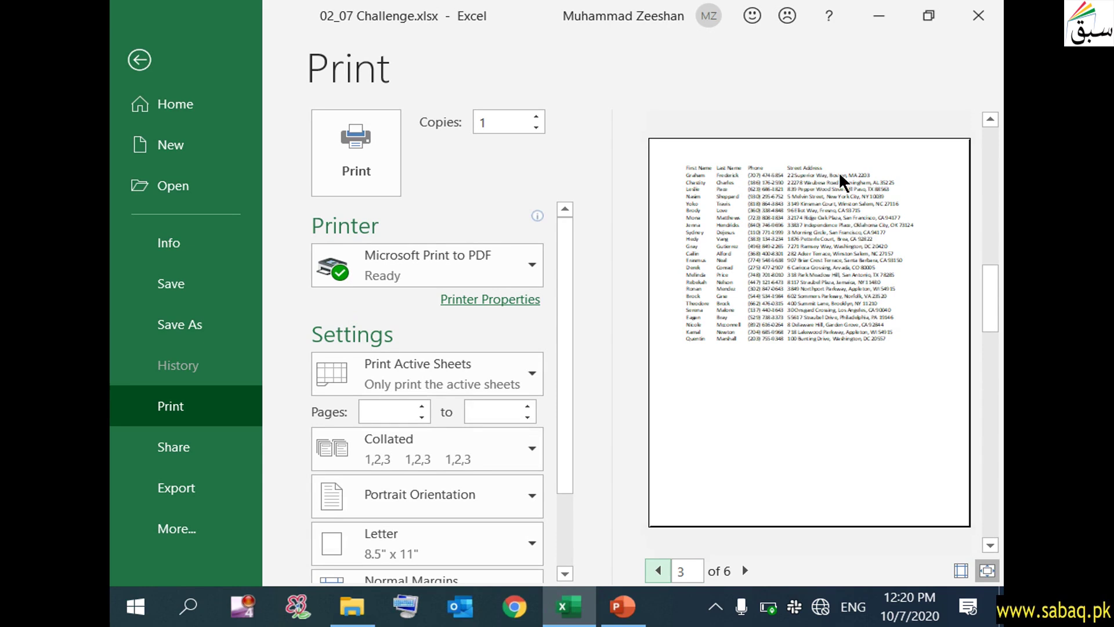
click(138, 61)
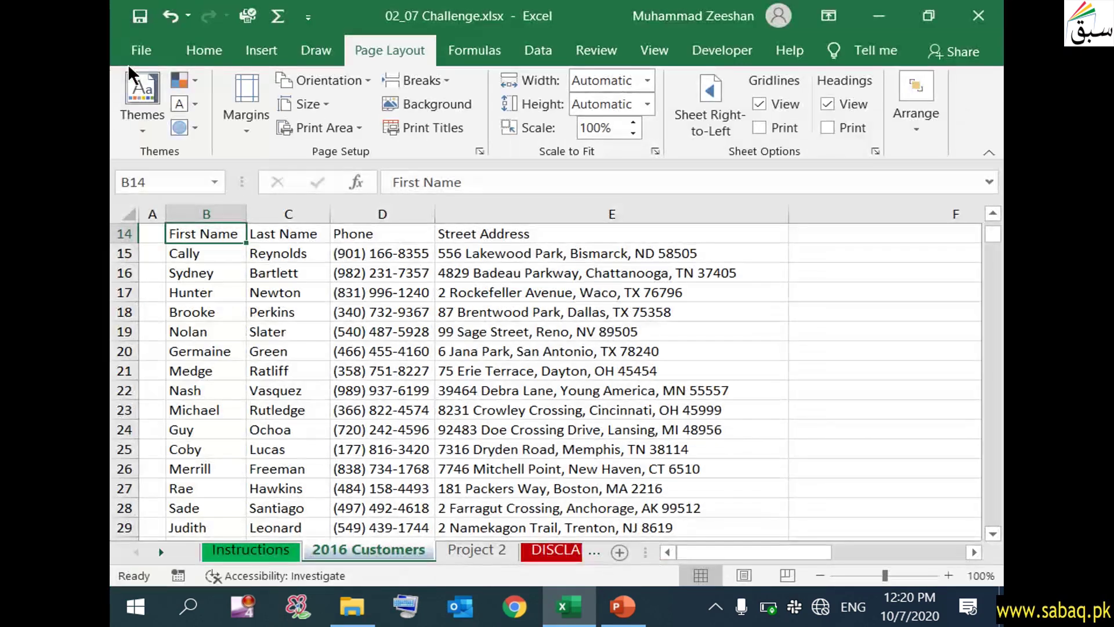
Change the print scaling from No Scaling to Fit All Columns on One Page
scroll(365, 453, up, 5)
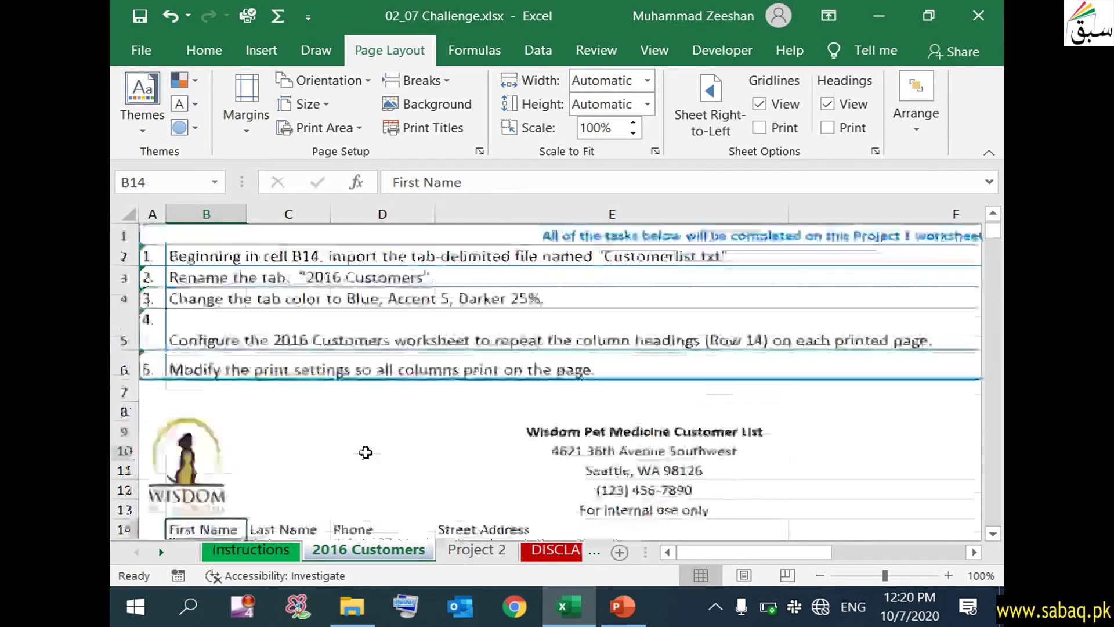
click(152, 333)
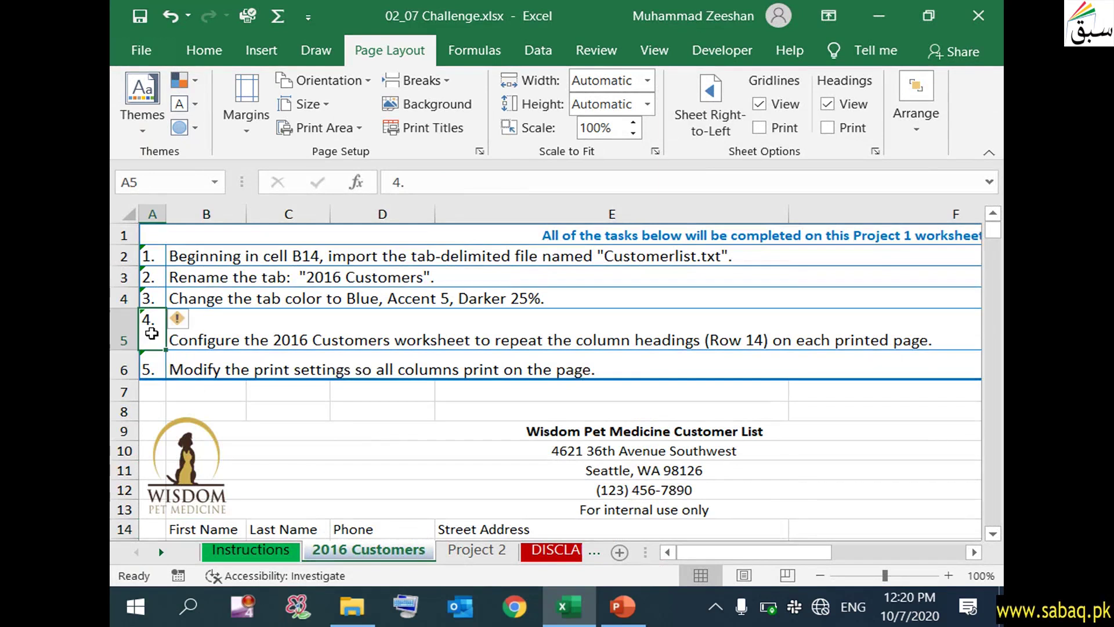
click(214, 370)
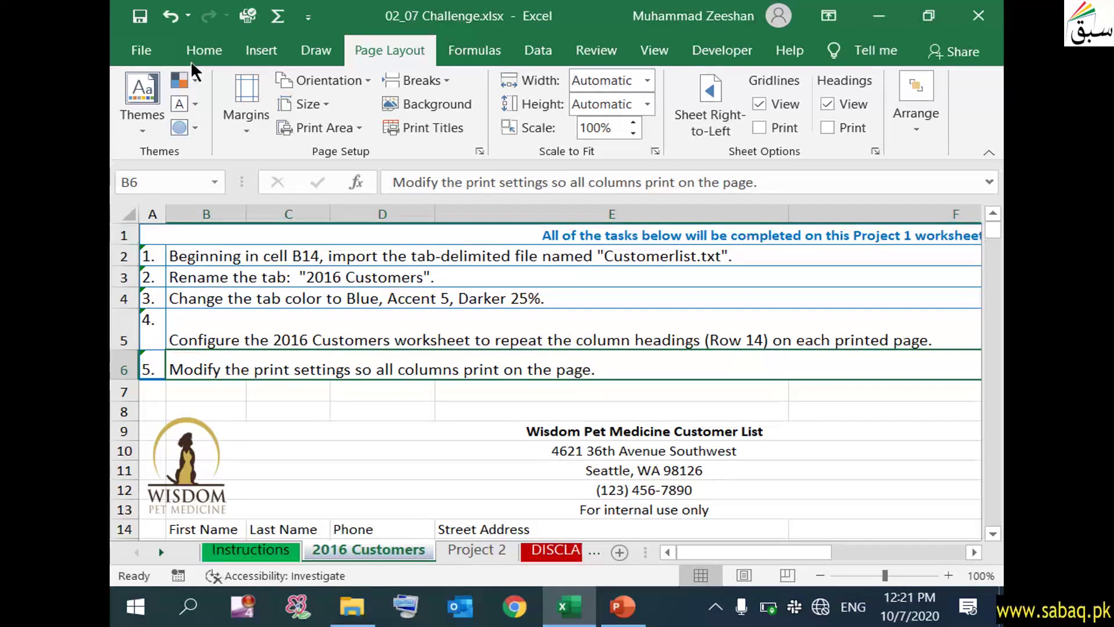
click(142, 49)
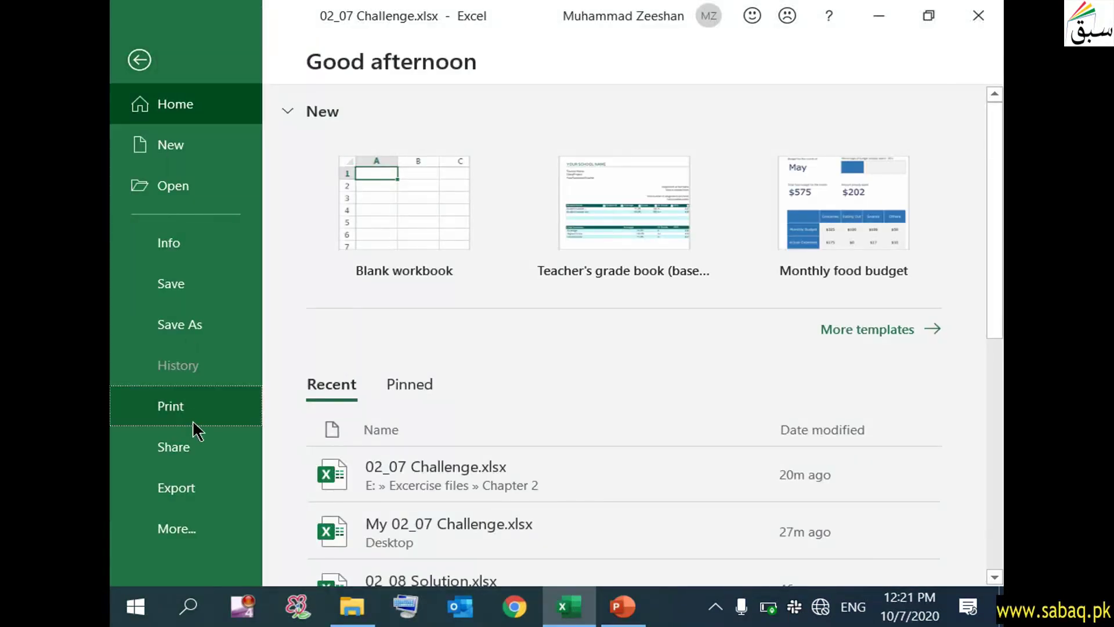
click(192, 408)
drag(568, 431, 571, 546)
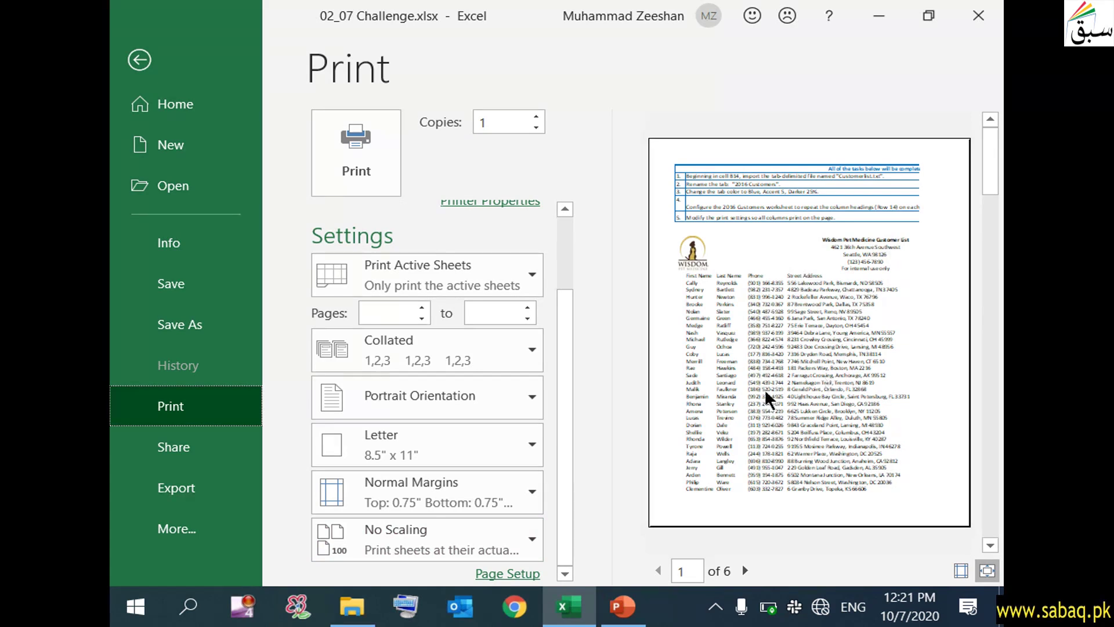
click(509, 545)
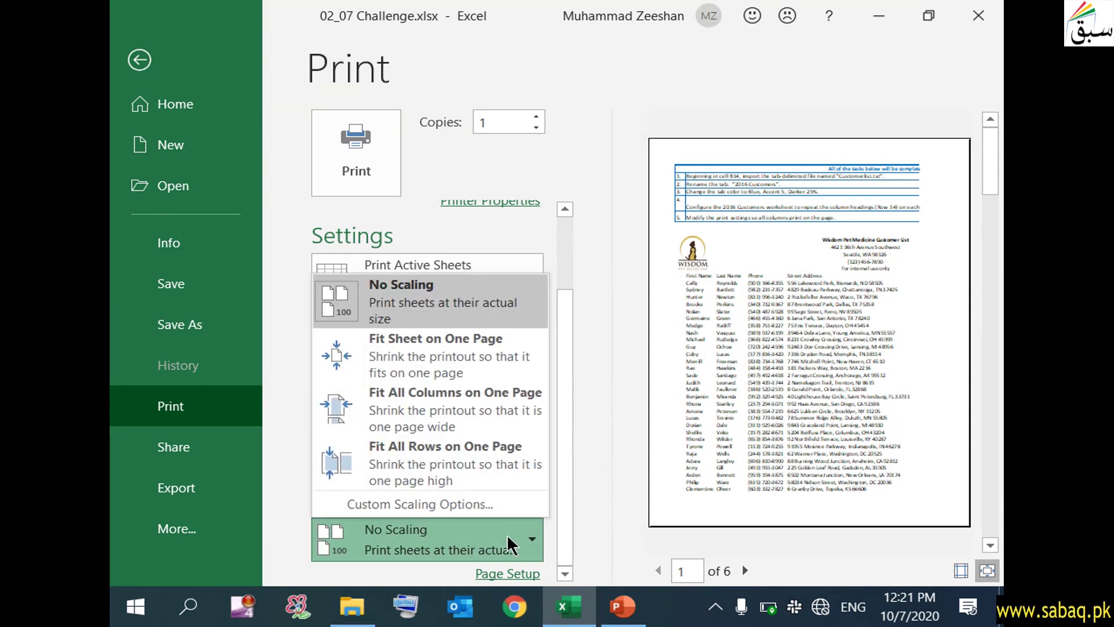
click(474, 416)
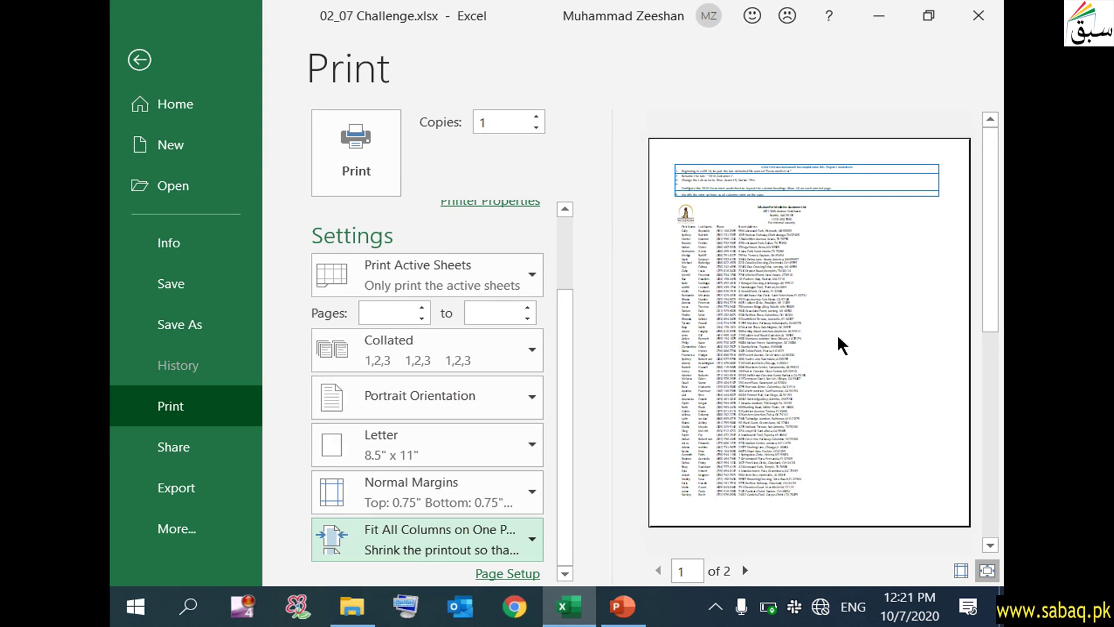
Check both pages of the 2-page preview and return to the worksheet
key(Tab)
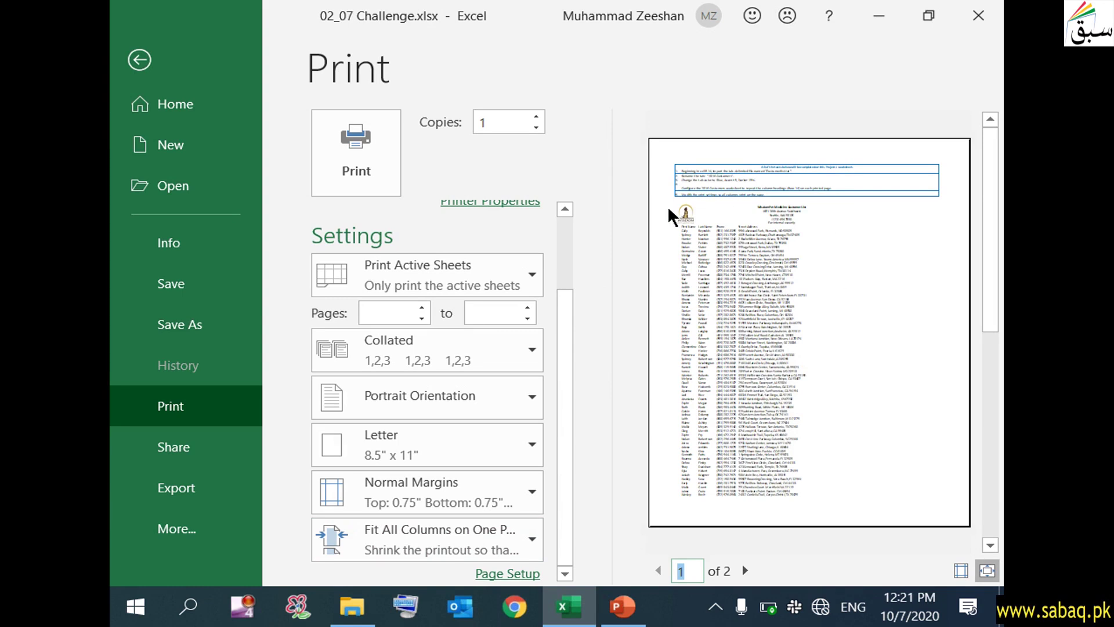
click(745, 565)
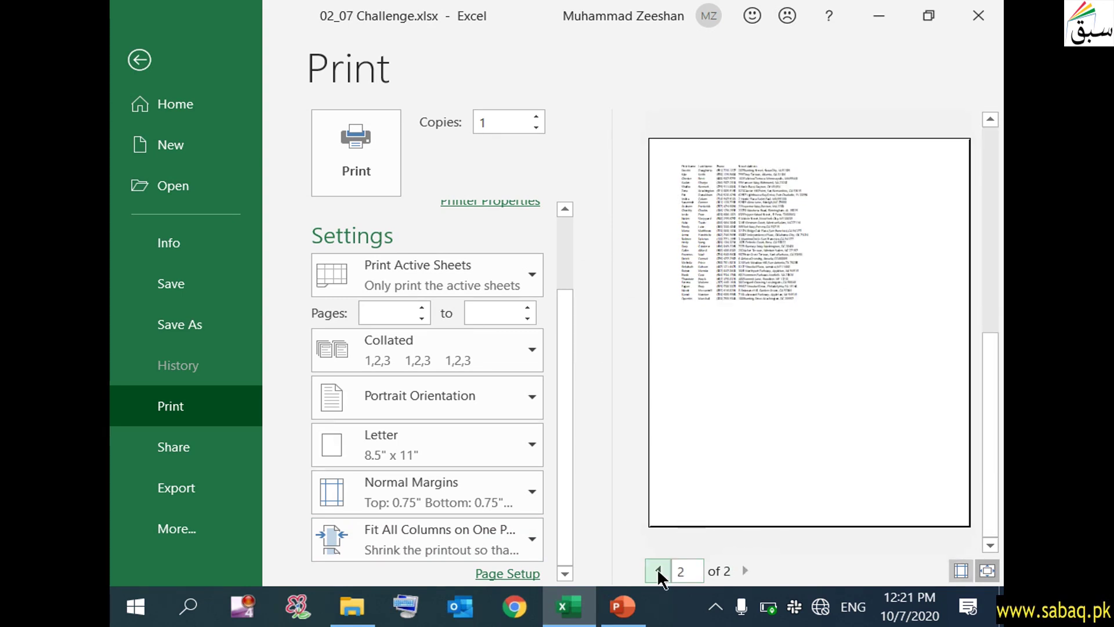
click(658, 570)
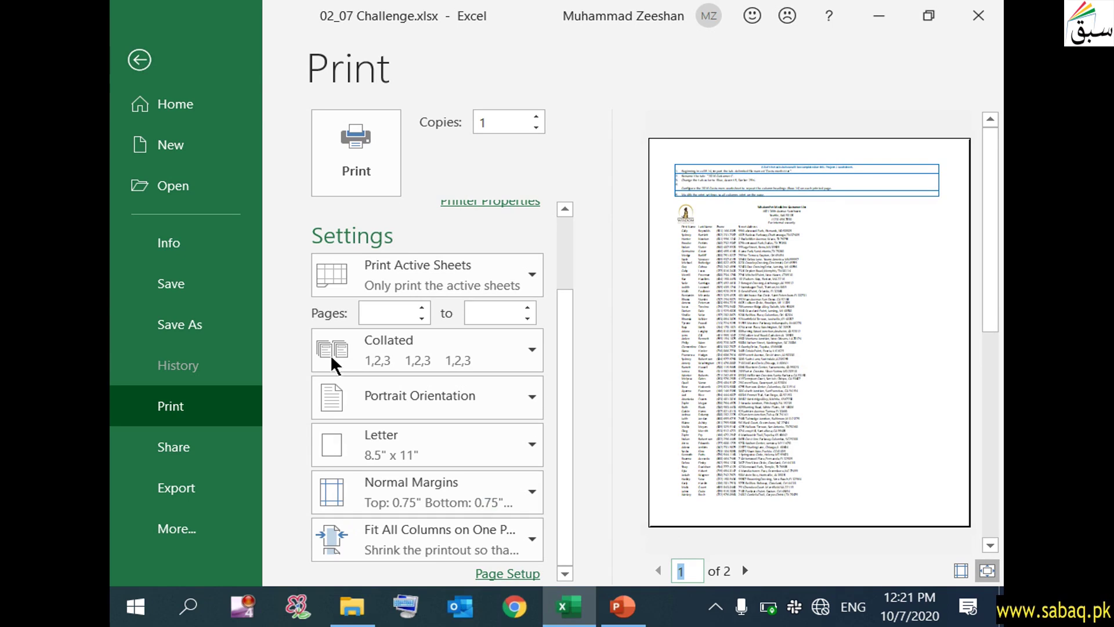
click(139, 60)
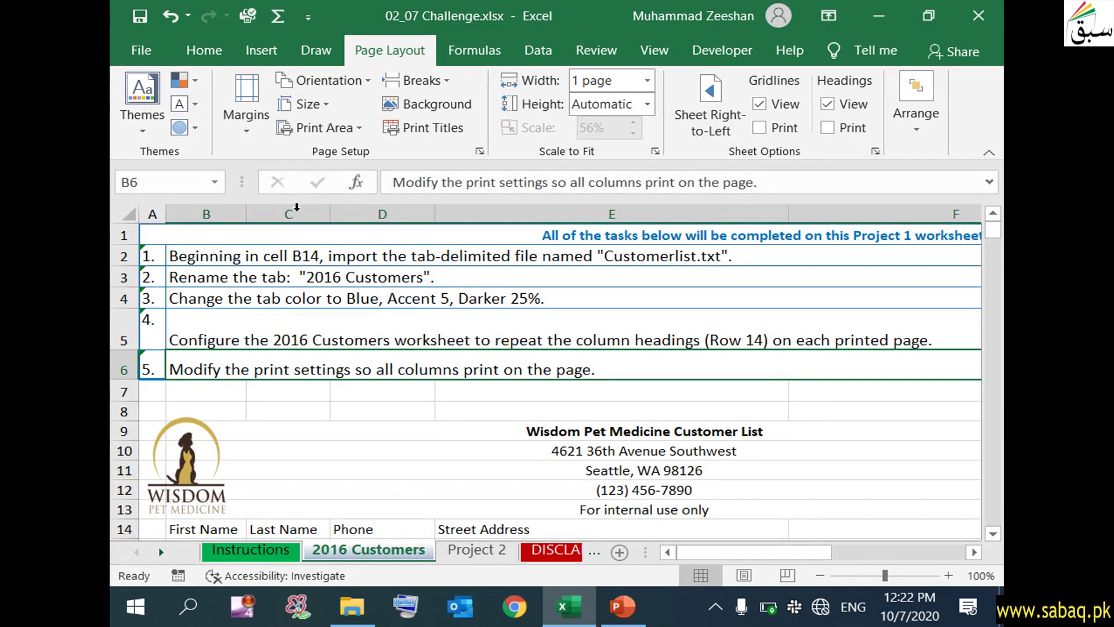
Go to the Project 2 sheet and list its named ranges, Date and Total_Cost, in the Name Box
click(463, 549)
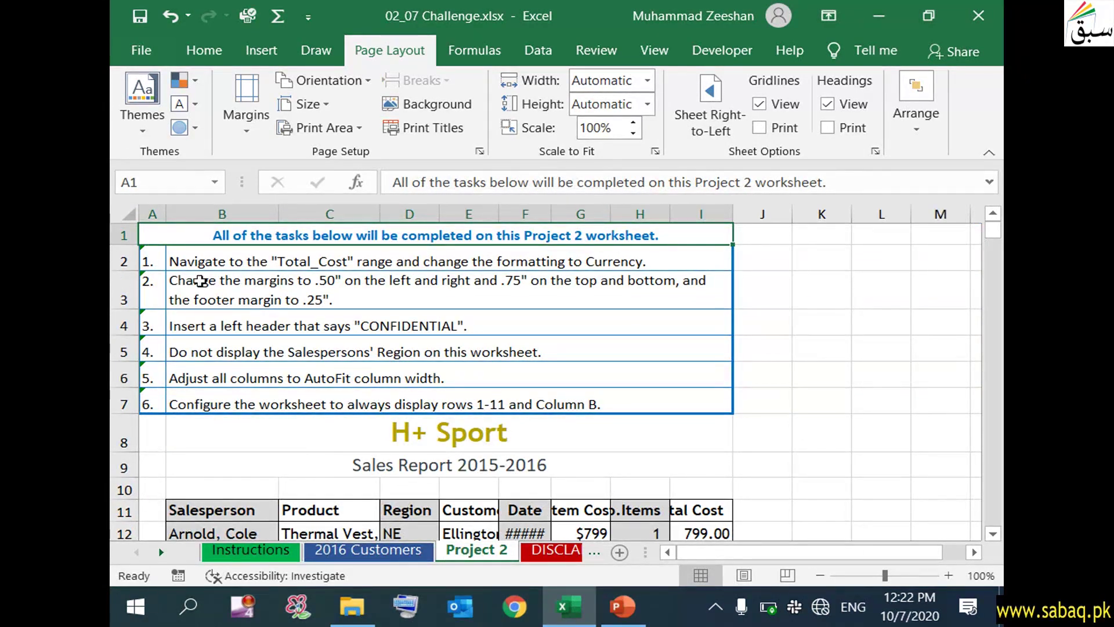
click(213, 265)
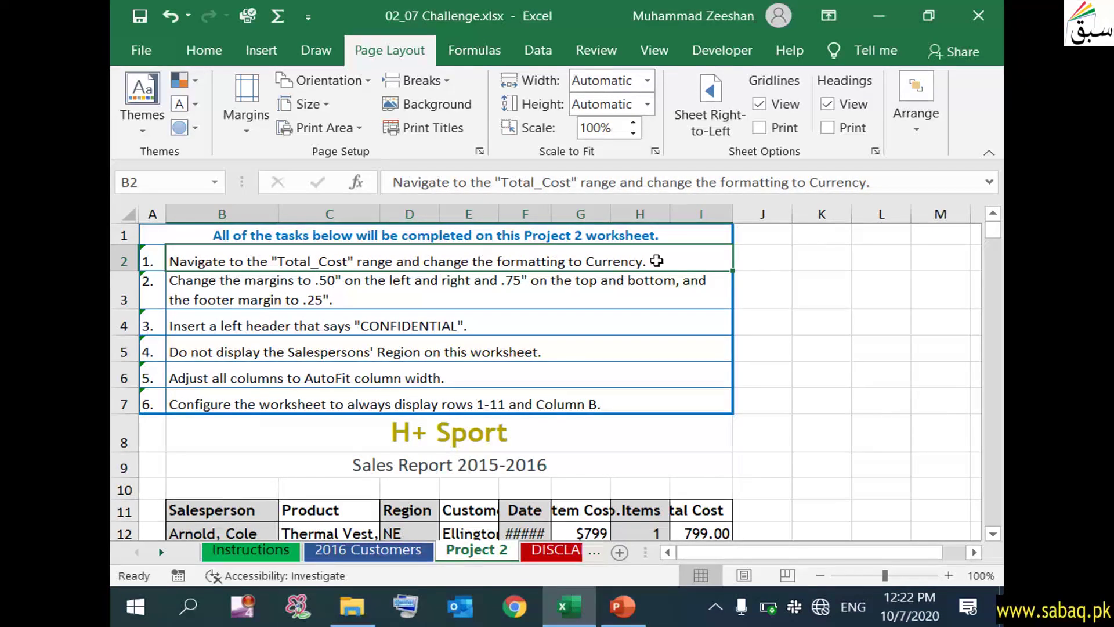
click(215, 179)
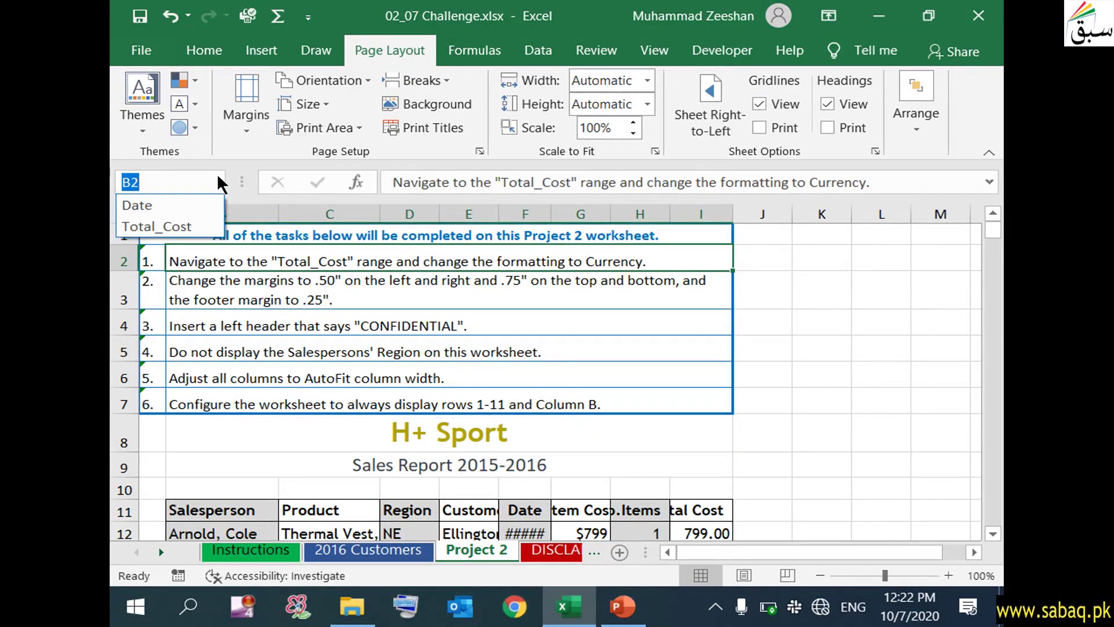
Select the Total_Cost range and autofit column I to show the full values
click(182, 225)
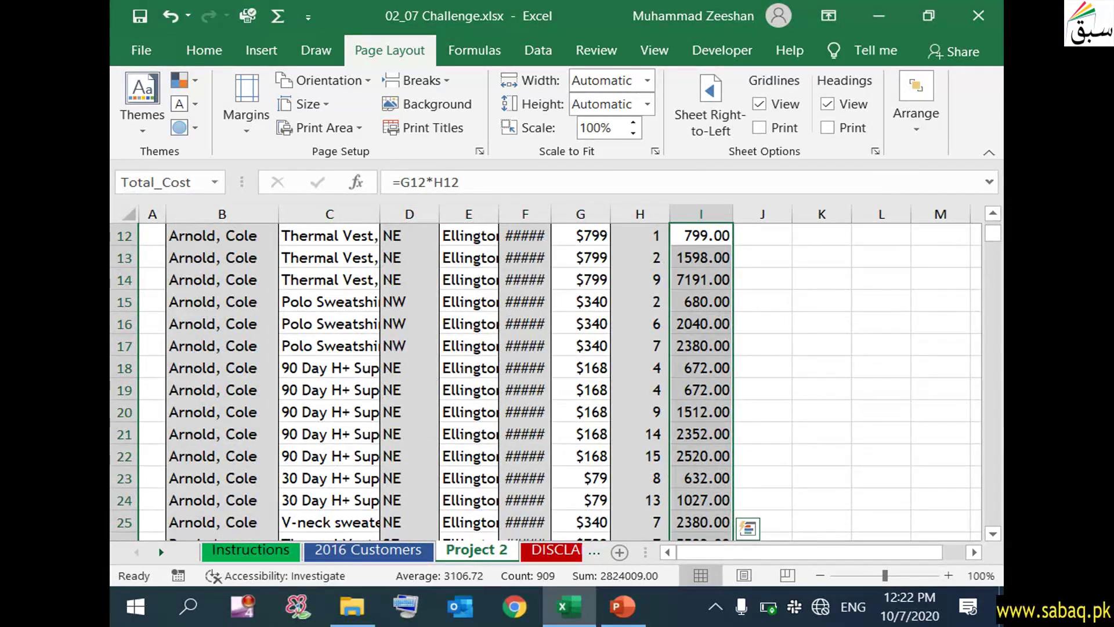
click(992, 213)
click(993, 213)
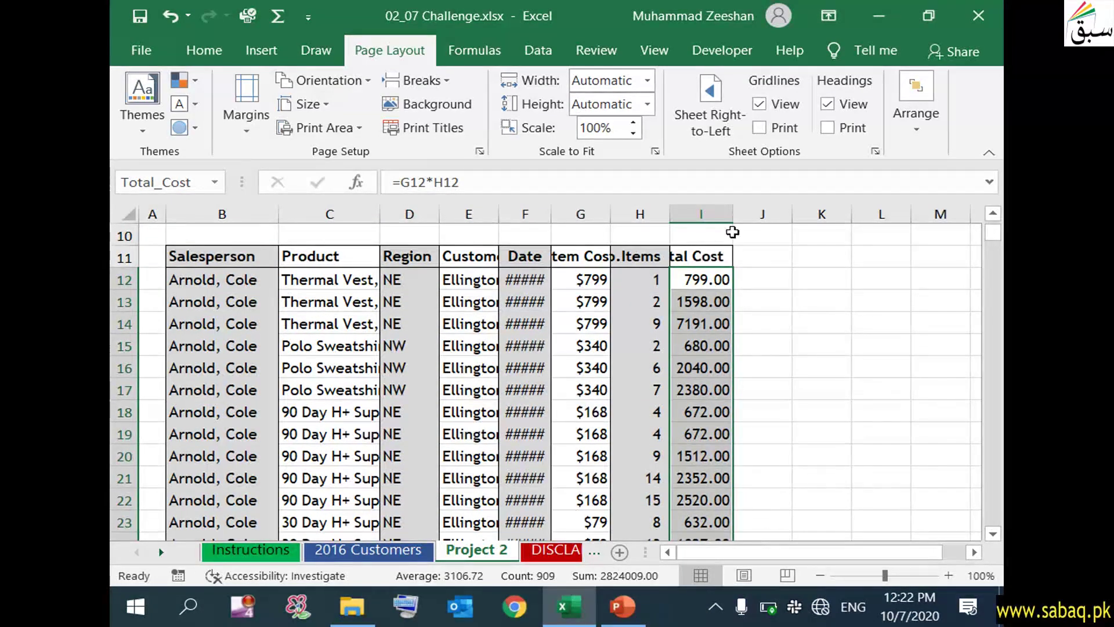
double_click(732, 214)
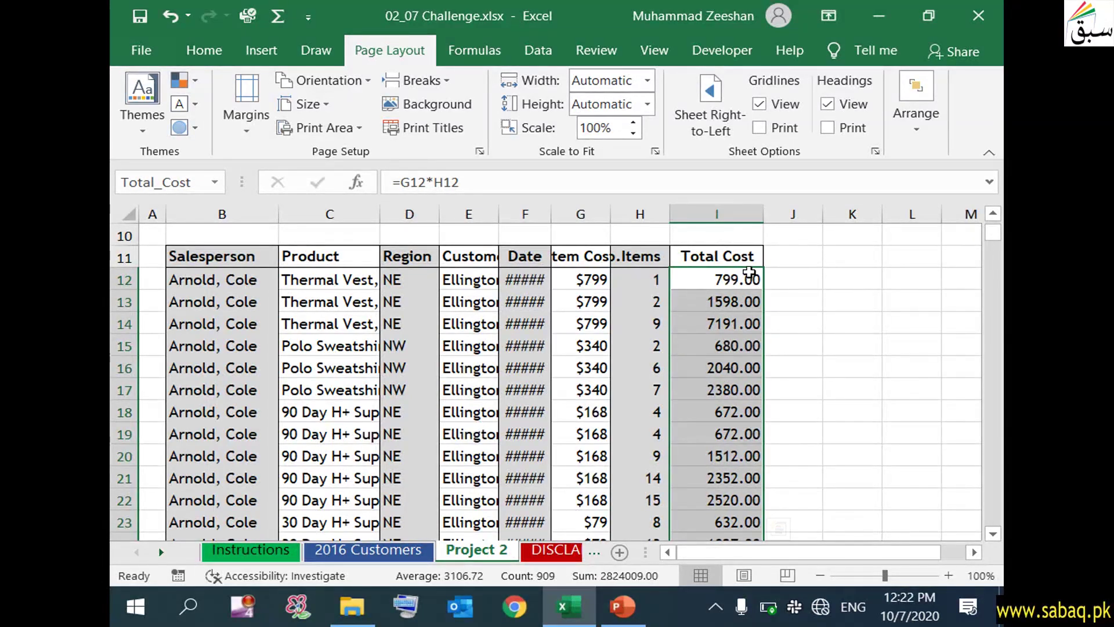
Format the Total_Cost values as Currency, so I12 reads $799.00
click(205, 50)
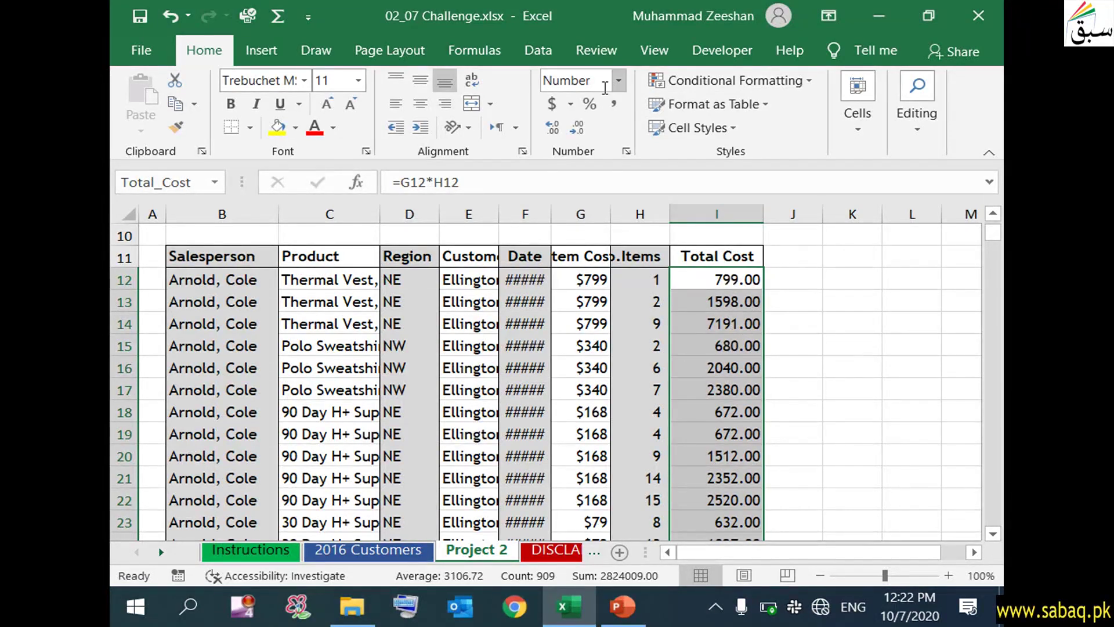
click(619, 81)
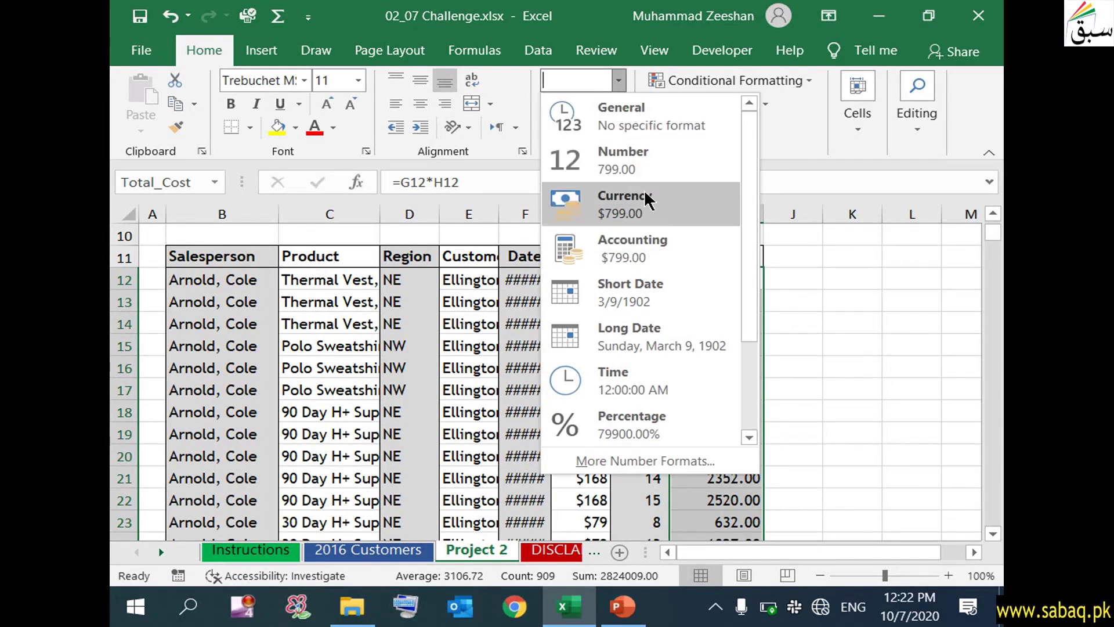
click(644, 191)
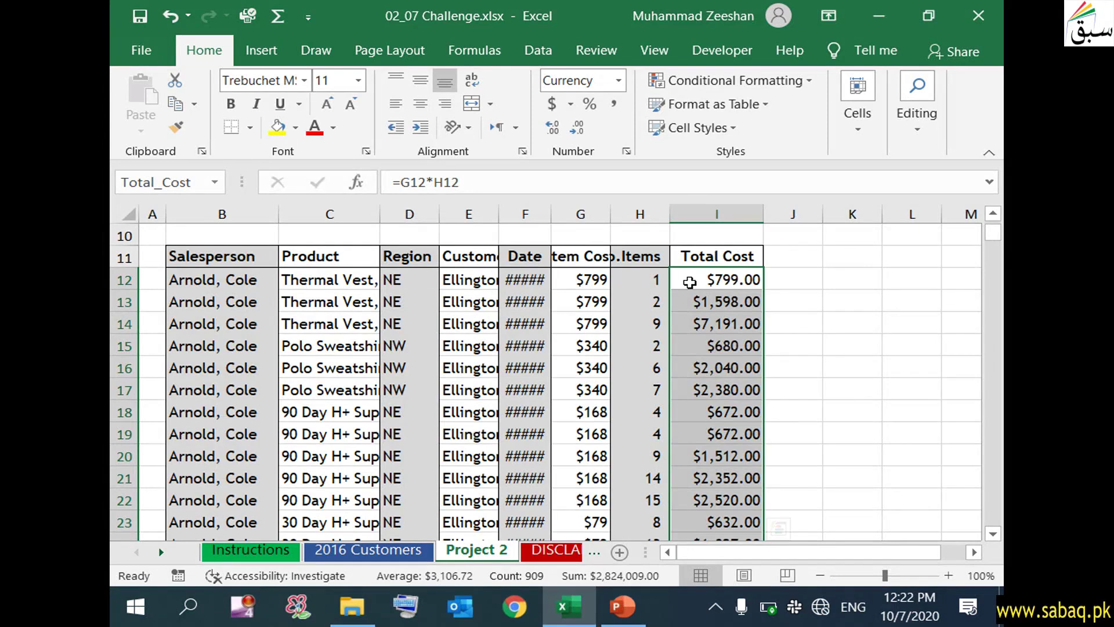
scroll(428, 311, up, 3)
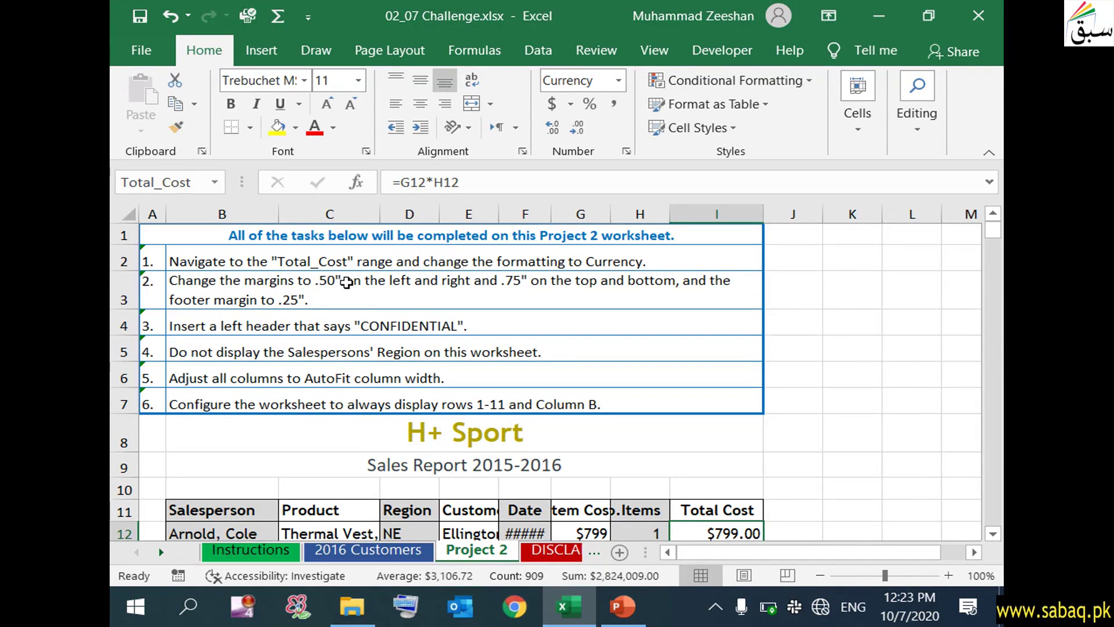
In Custom Margins, set the left and right margins to 0.50
click(400, 50)
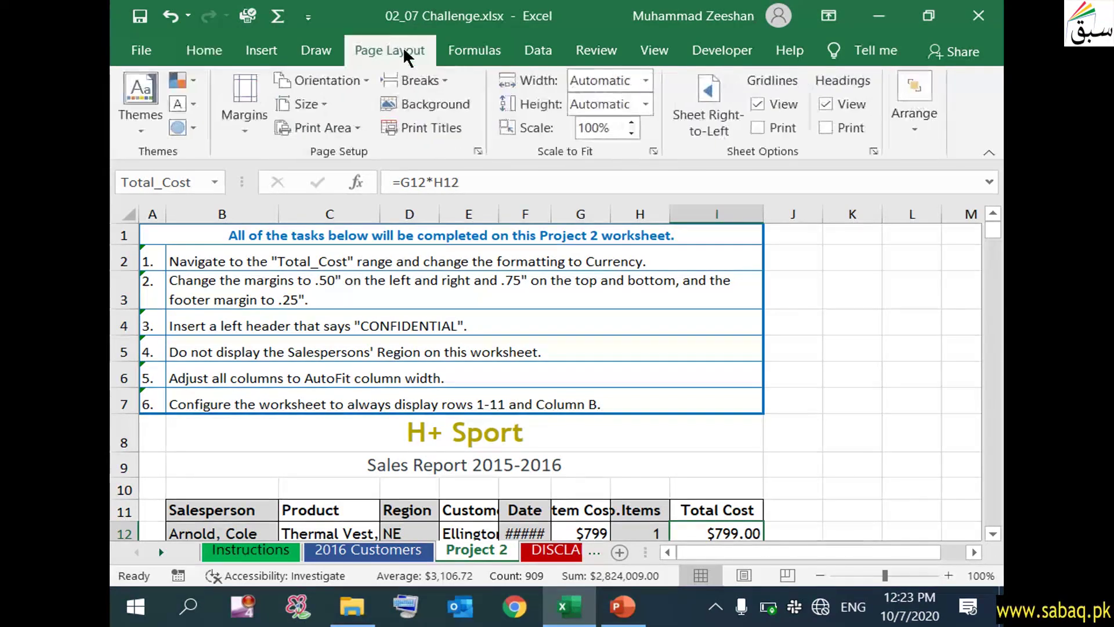
click(245, 112)
click(300, 502)
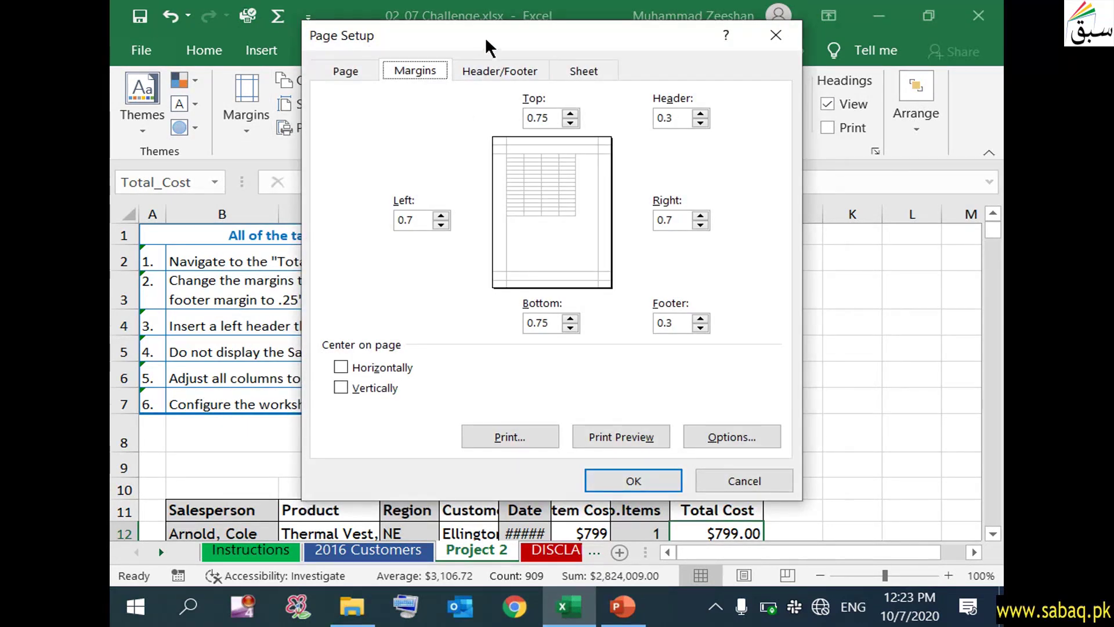
drag(485, 36, 589, 54)
drag(525, 236, 477, 238)
text(0.50)
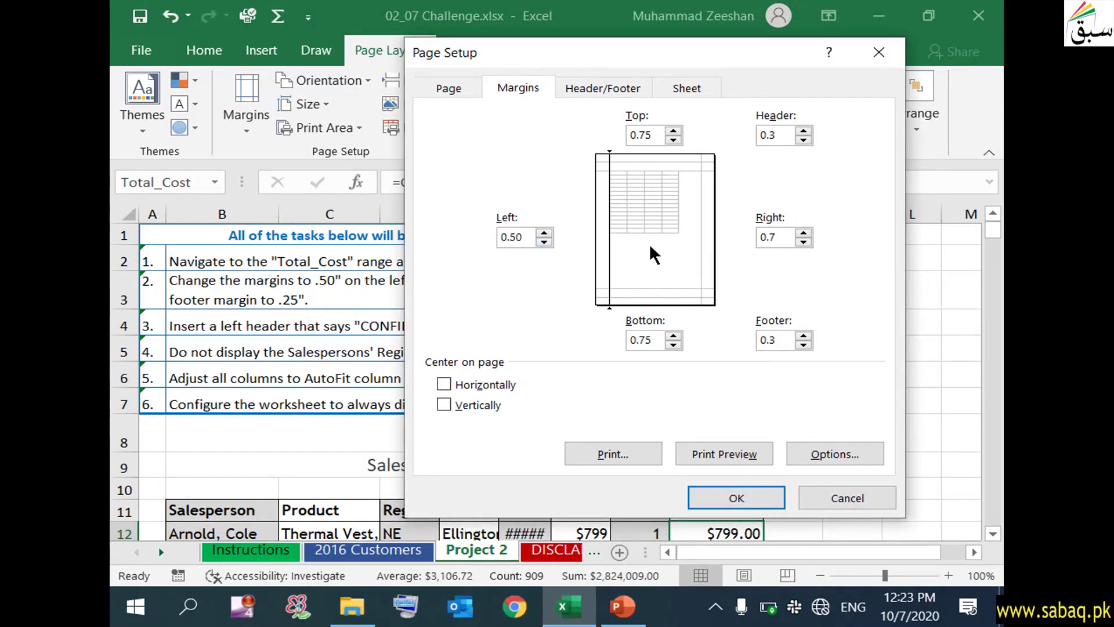
click(767, 236)
text(0.50)
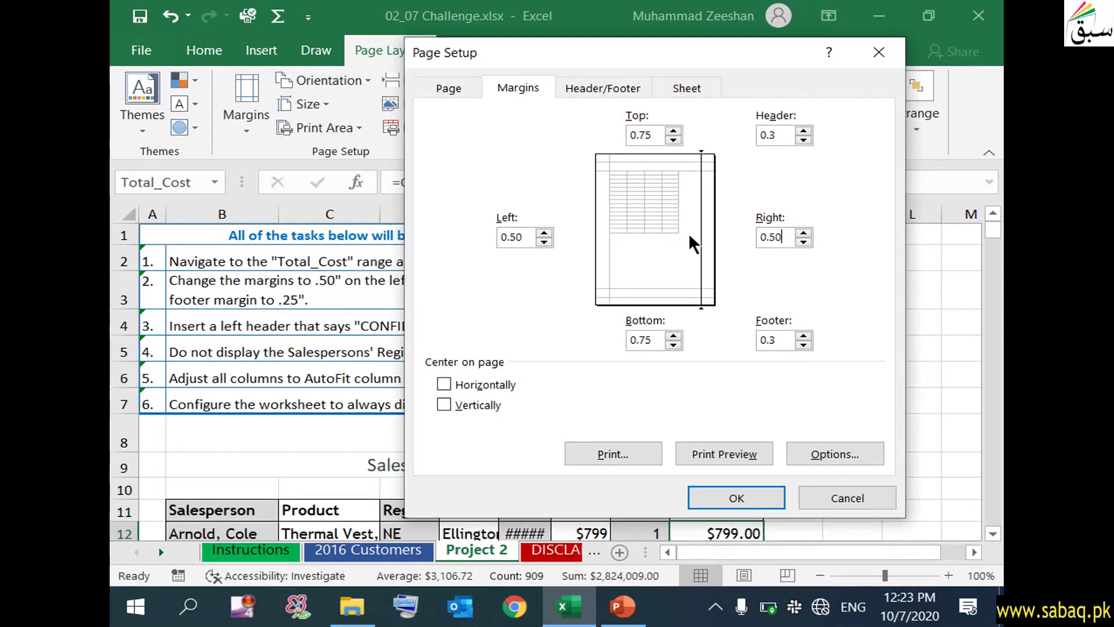
Set the footer margin to 0.25, keep top and bottom at 0.75, and apply
drag(625, 55, 547, 33)
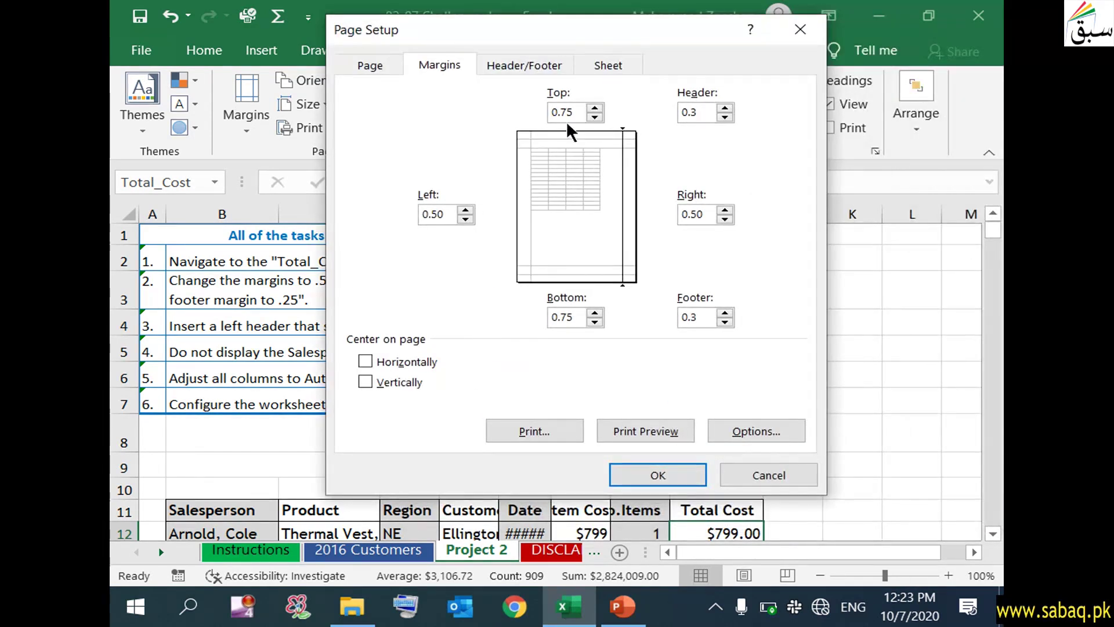
mouse_move(604, 37)
mouse_down()
mouse_move(551, 40)
mouse_move(624, 46)
mouse_up()
click(721, 329)
text(0.25)
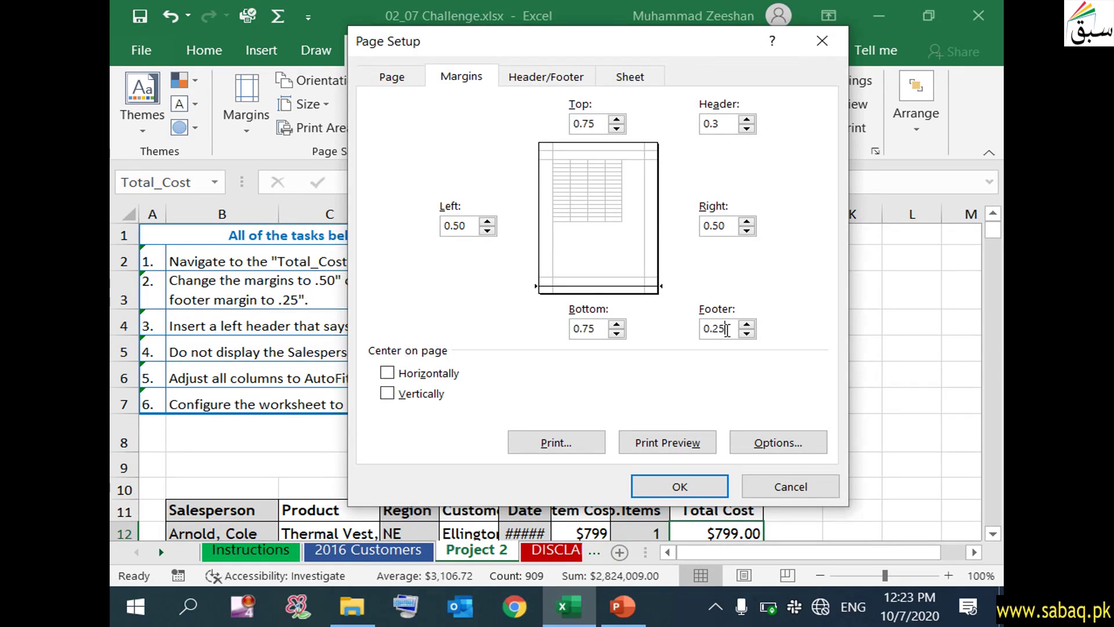
click(685, 484)
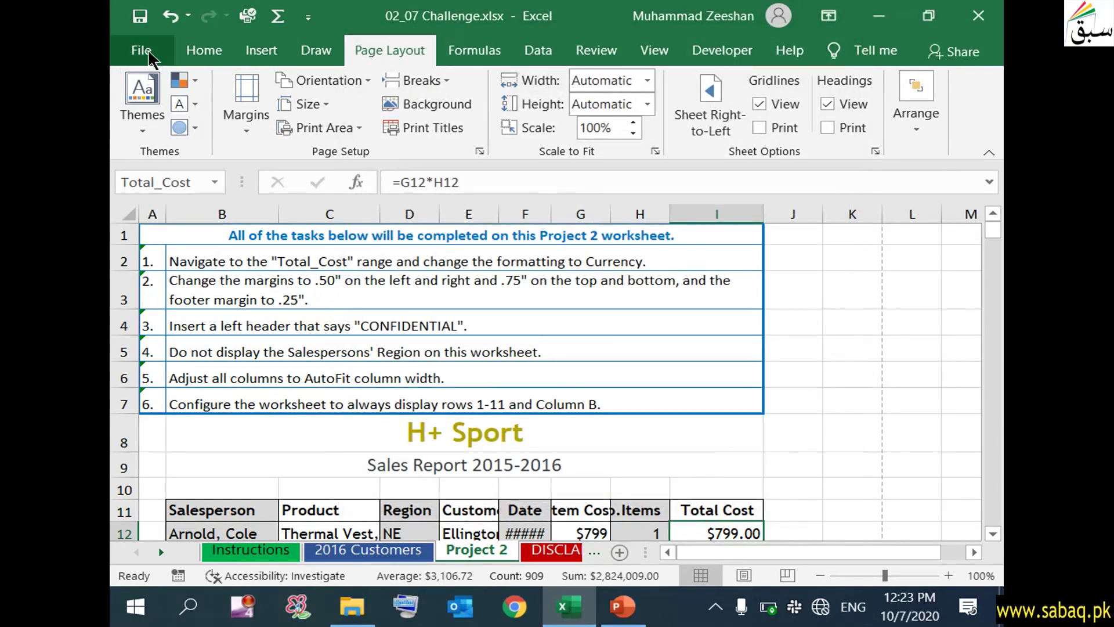
click(142, 50)
click(225, 414)
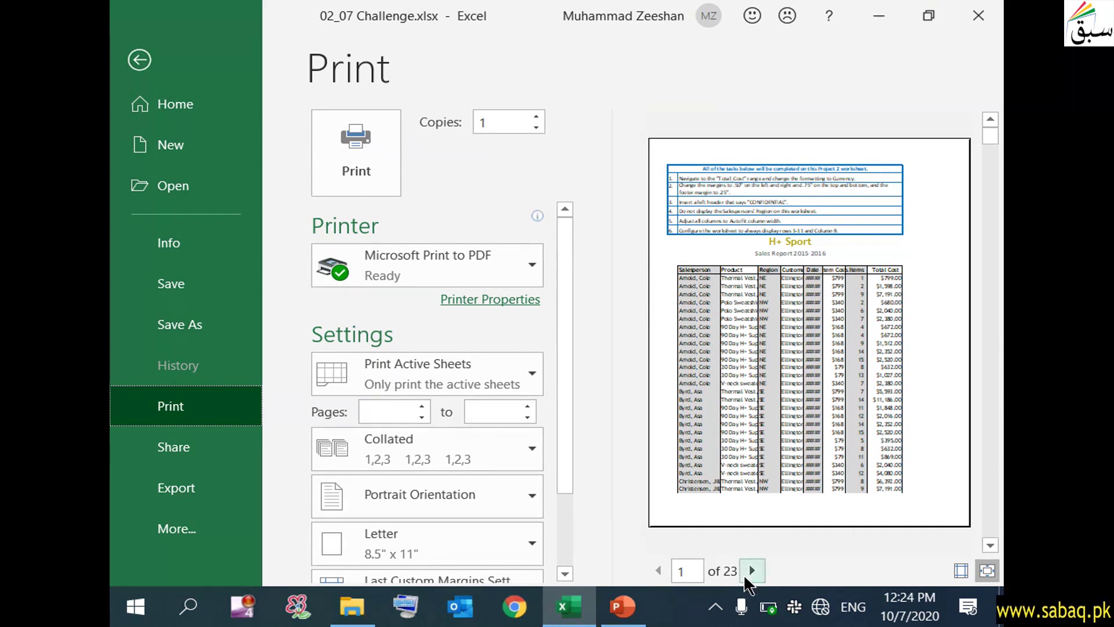
click(752, 570)
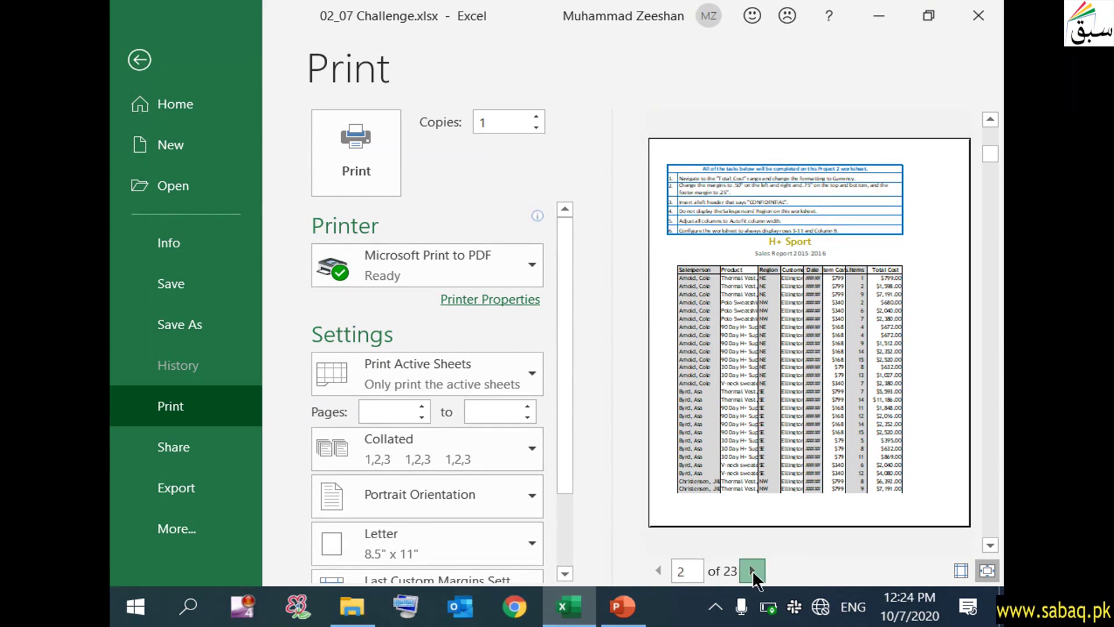
click(658, 571)
click(139, 60)
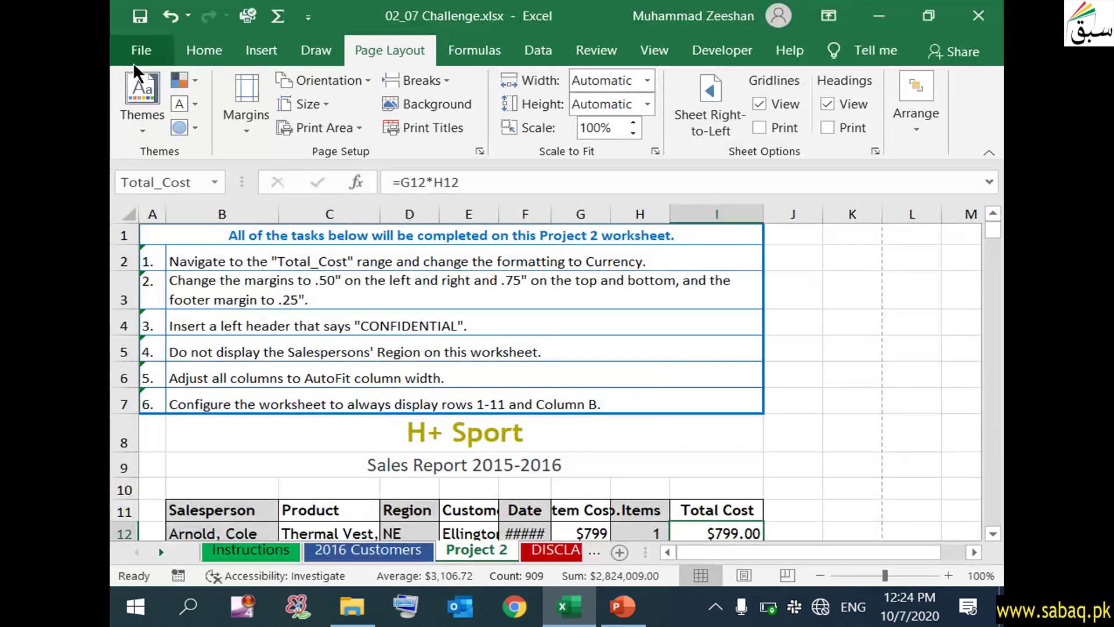
click(156, 284)
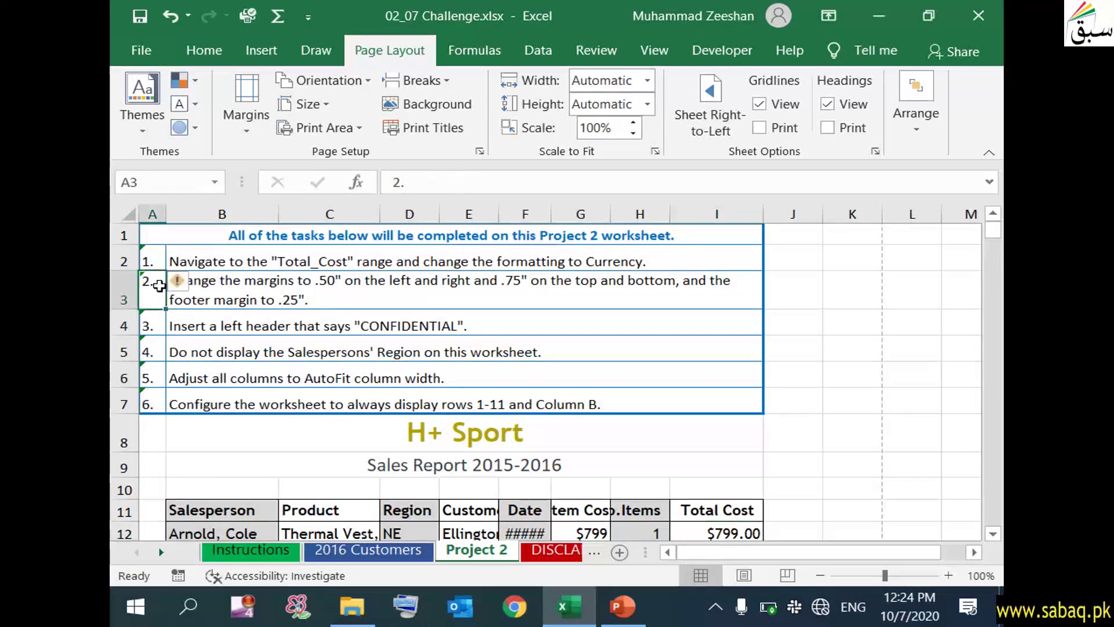
click(336, 321)
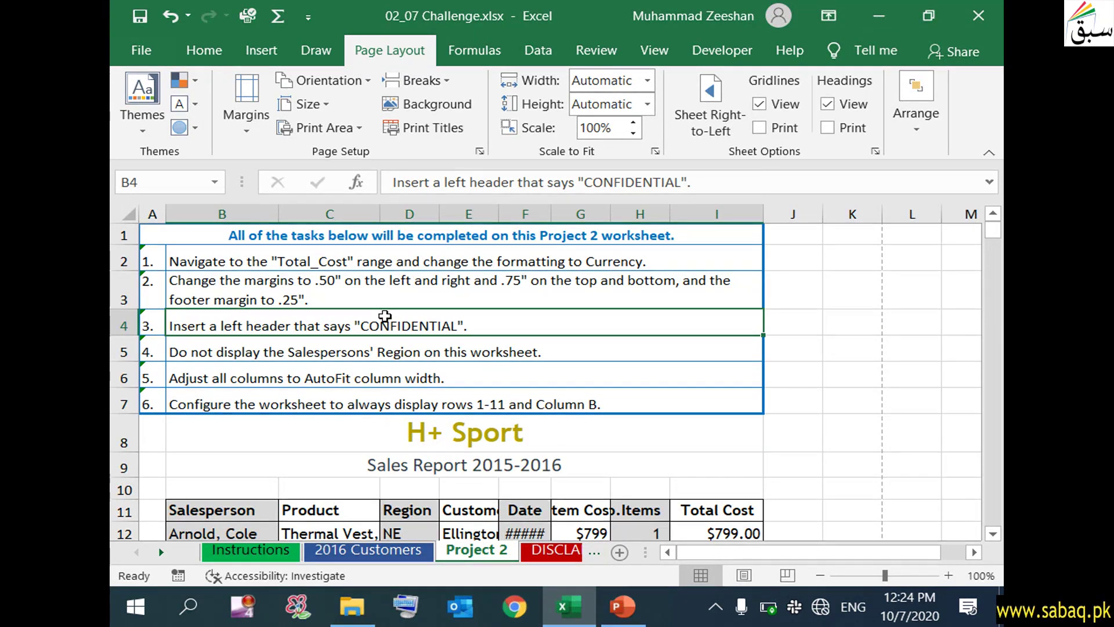
Insert a page header with CONFIDENTIAL in the left header section of the Project 2 sheet
click(270, 58)
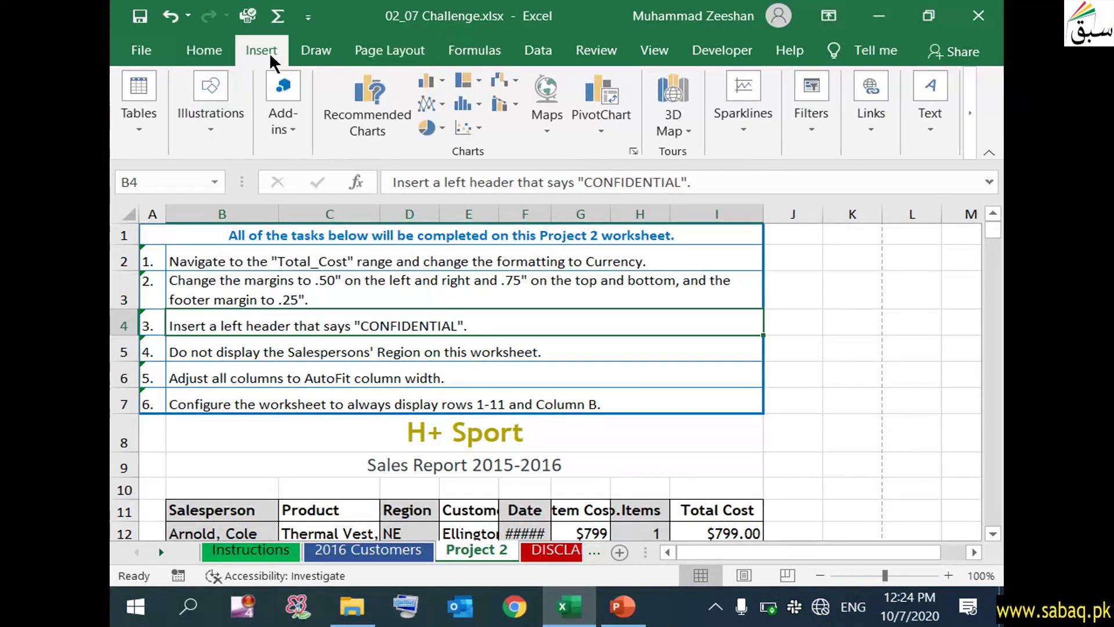
click(916, 124)
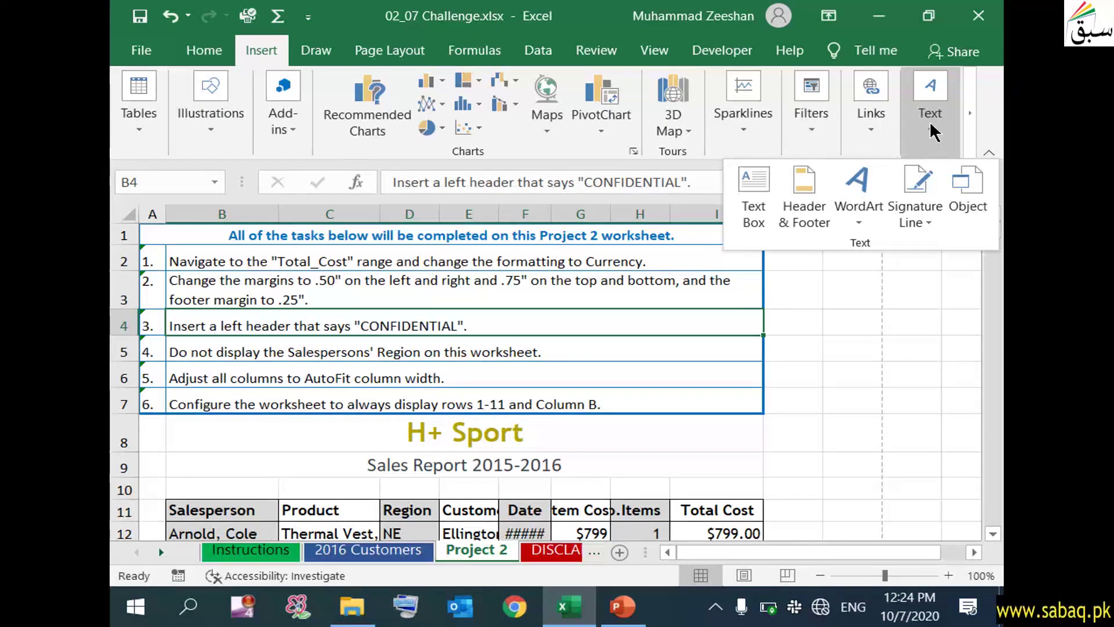
click(809, 190)
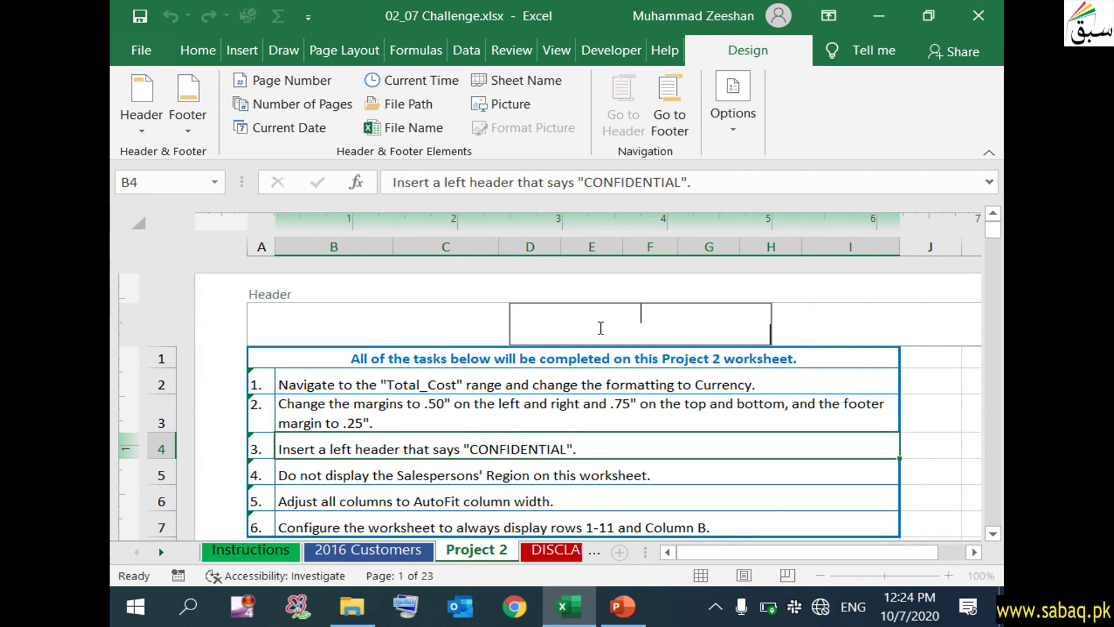
click(484, 324)
text(CON)
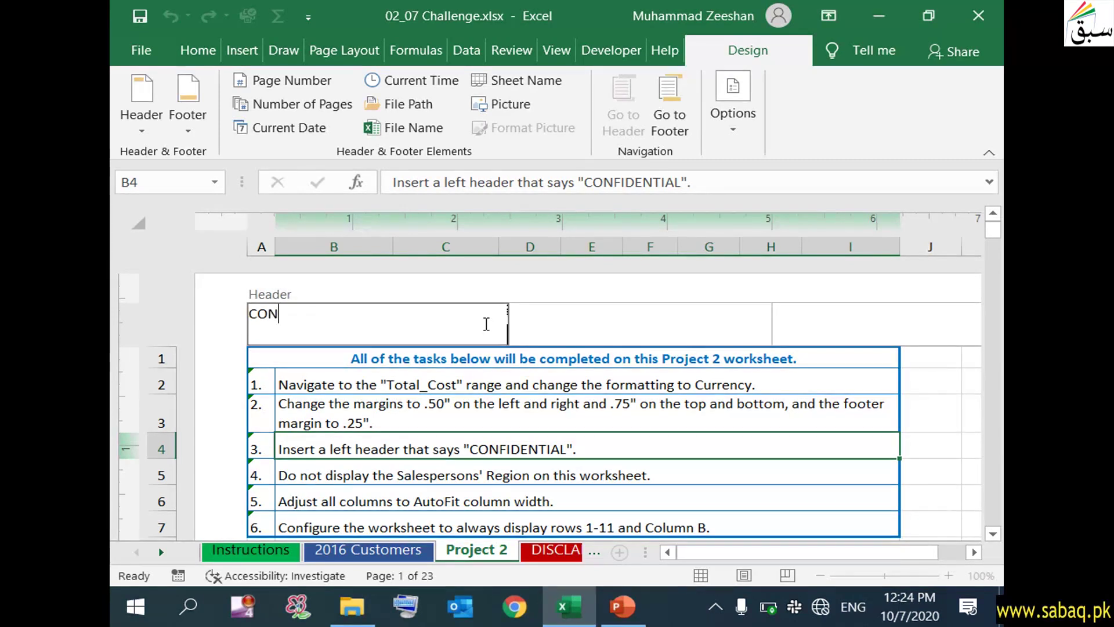
text(FIDENTIA)
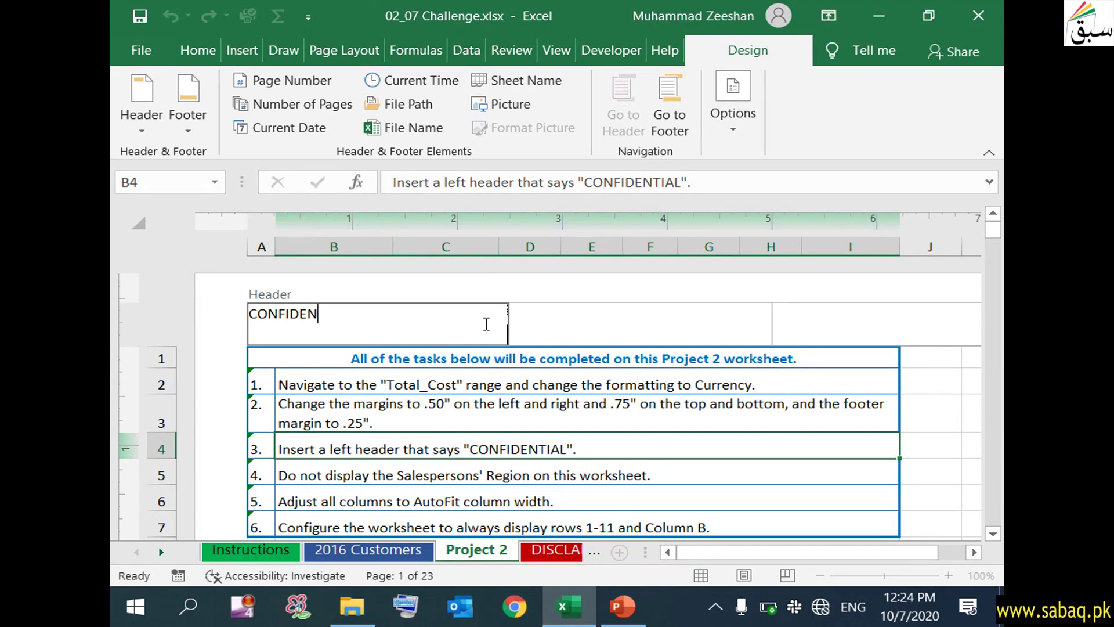
text(L)
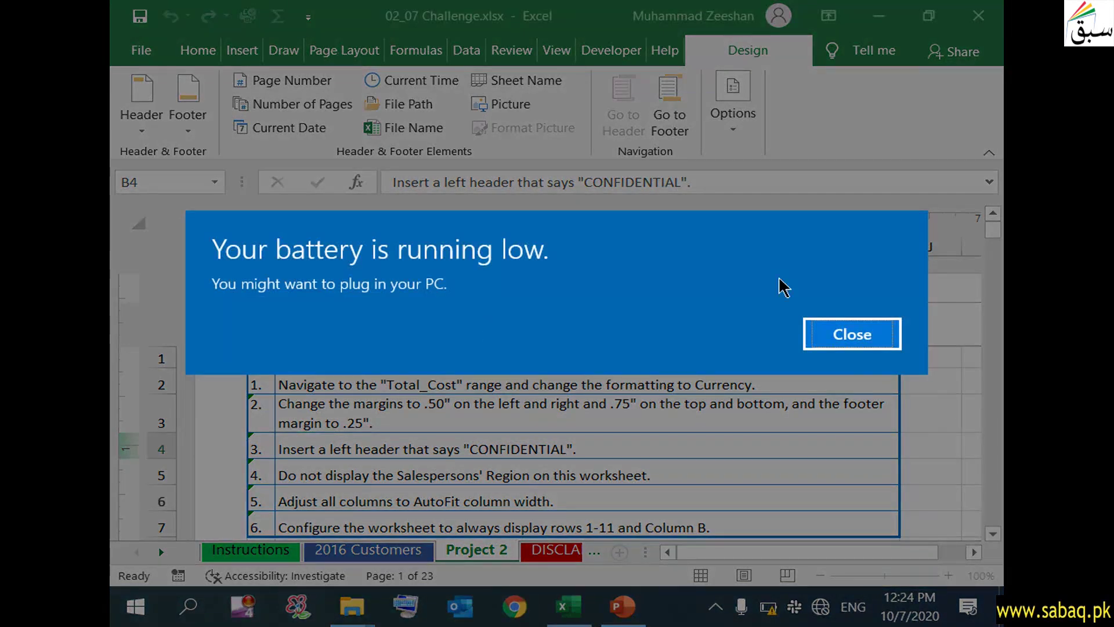
click(852, 336)
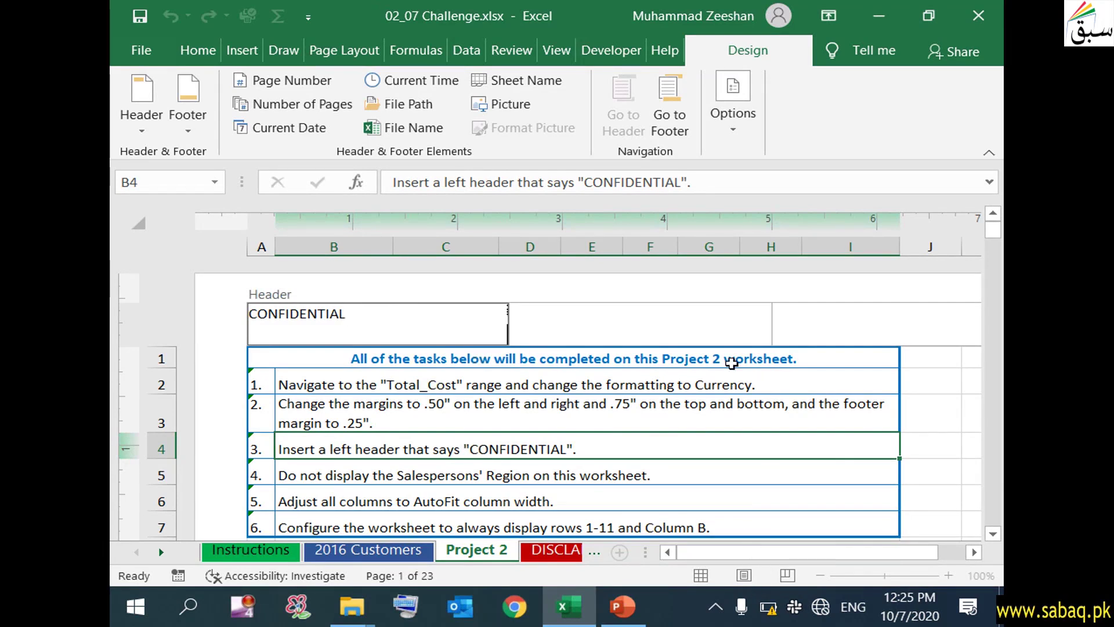
click(684, 446)
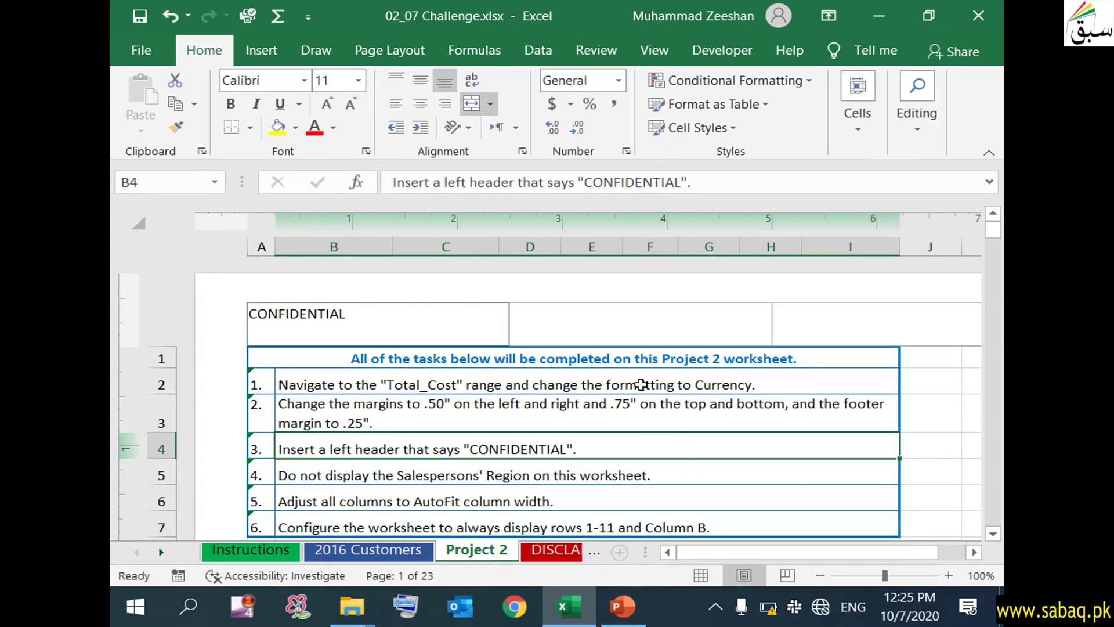
Return to Normal view, hide column B (Salesperson), and select columns C through I
click(701, 576)
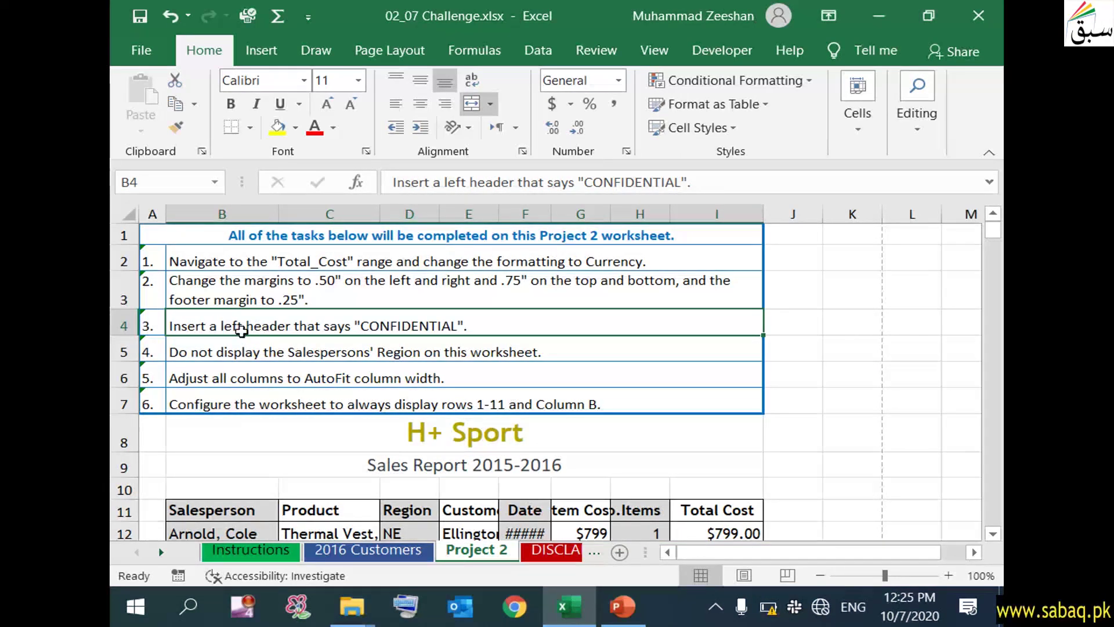
click(199, 346)
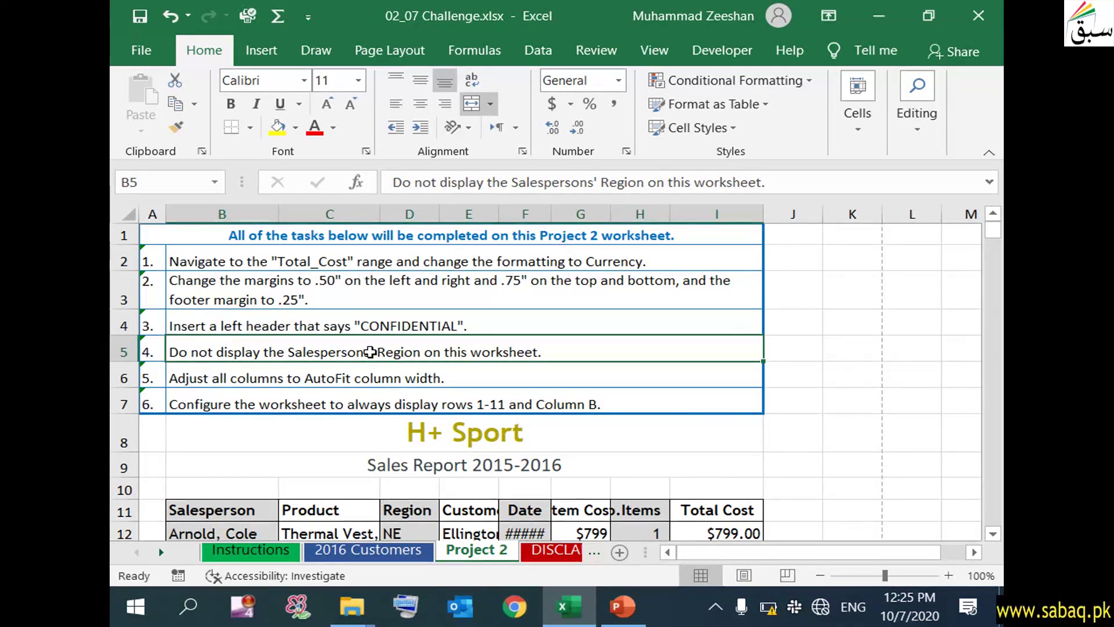
click(250, 508)
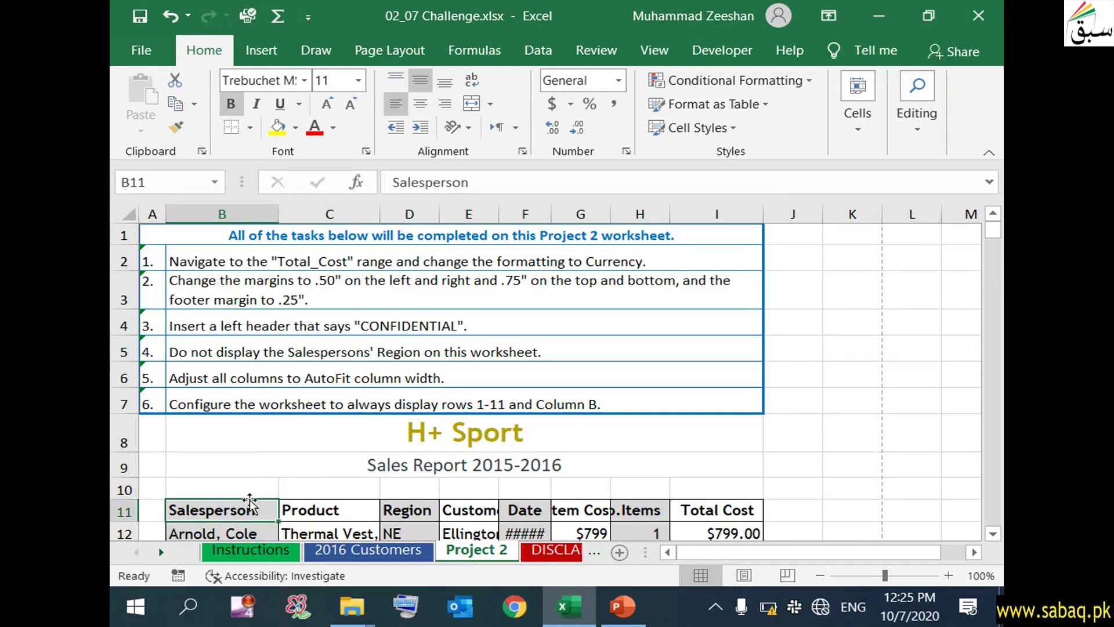
click(225, 213)
right_click(226, 212)
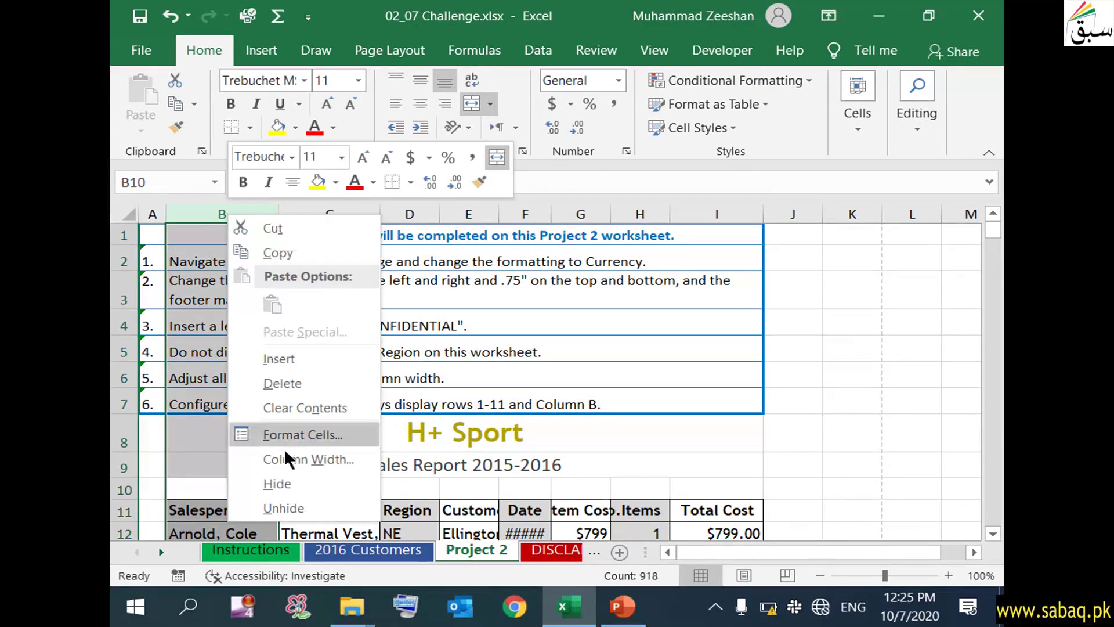
click(277, 484)
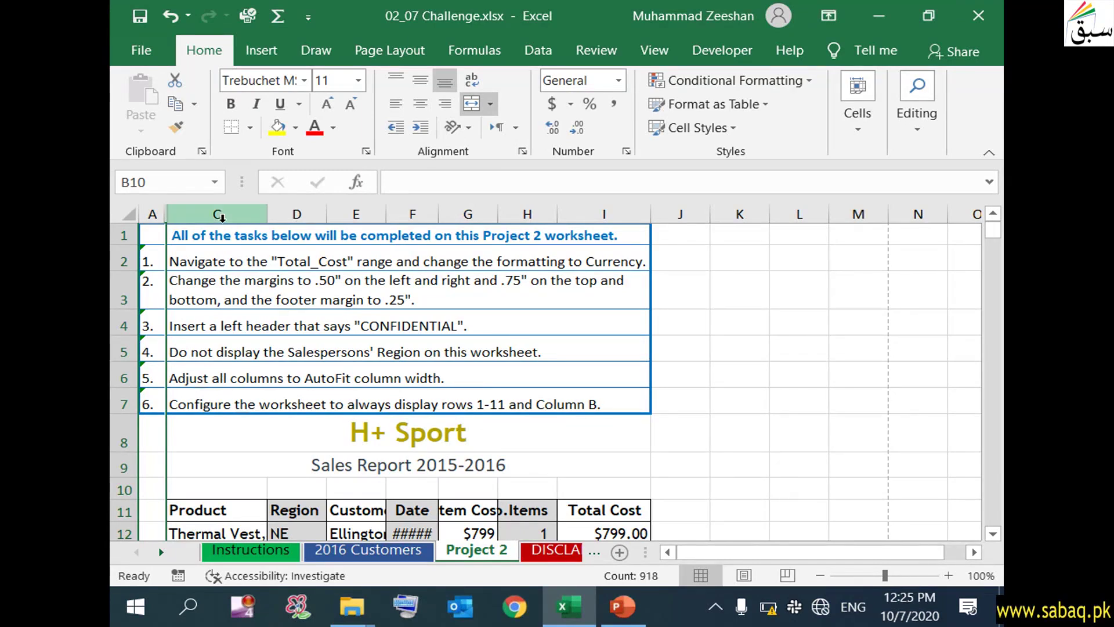
drag(222, 216, 615, 216)
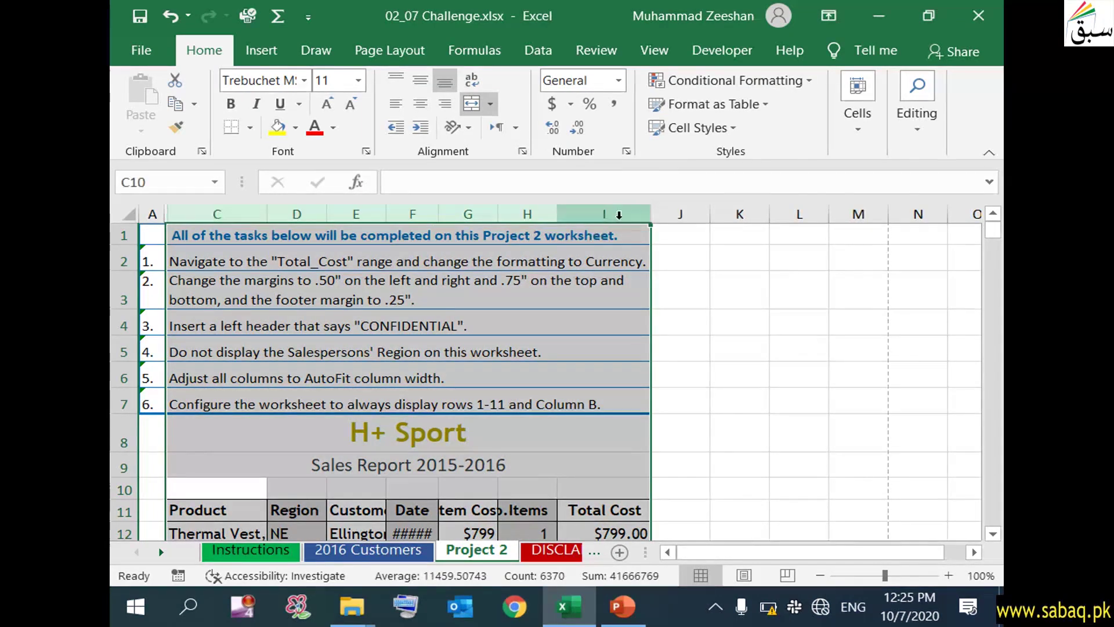
AutoFit the widths of columns C through I using Format > AutoFit Column Width
right_click(615, 216)
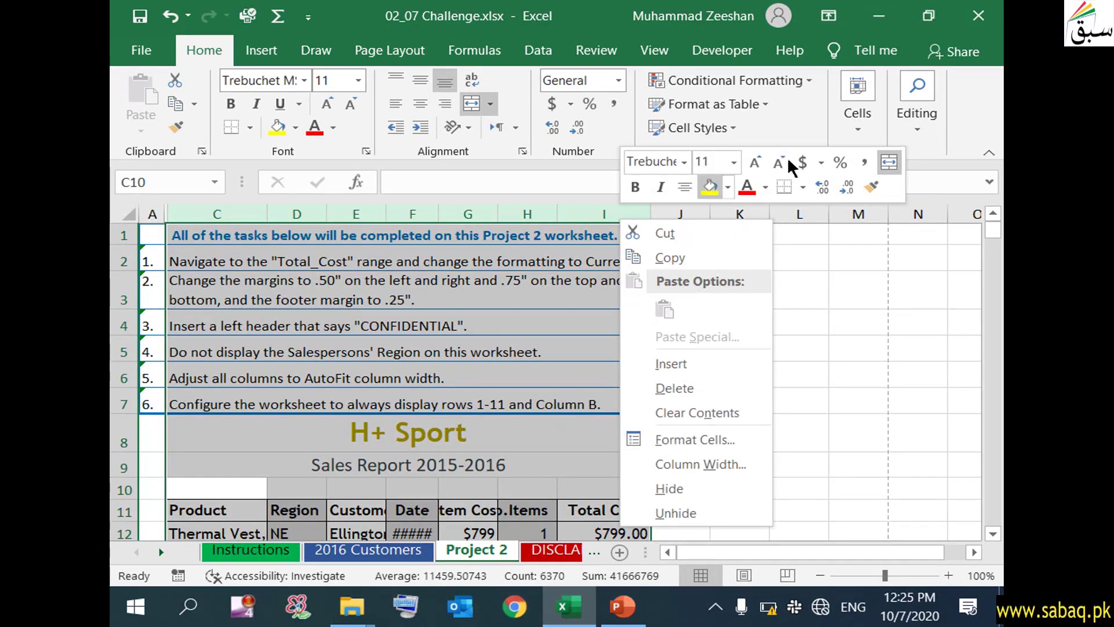
click(858, 122)
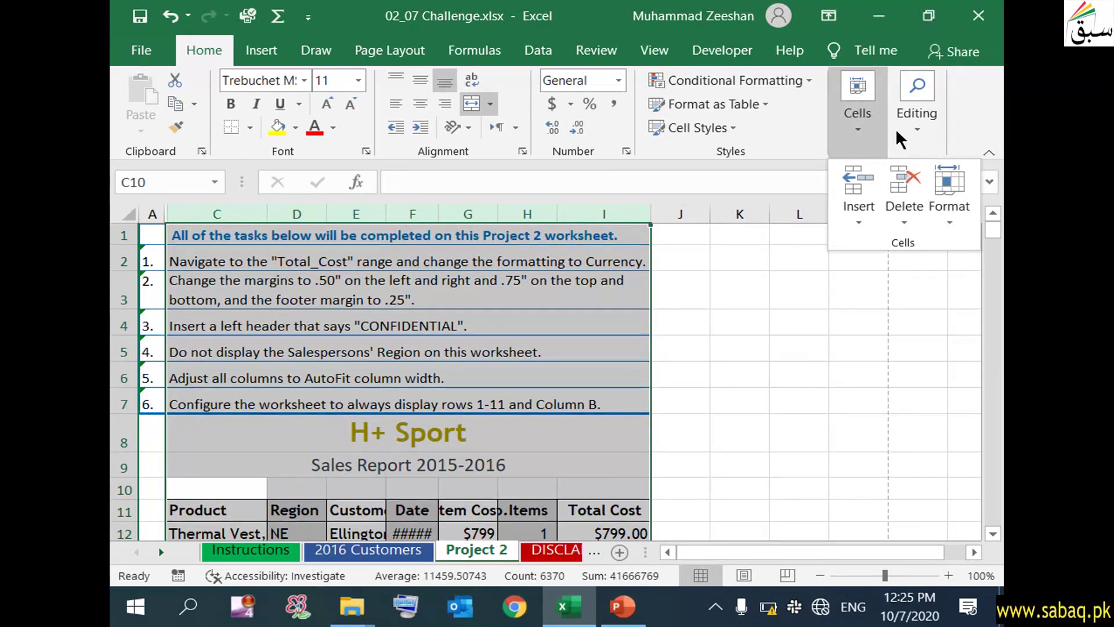
click(864, 124)
click(963, 211)
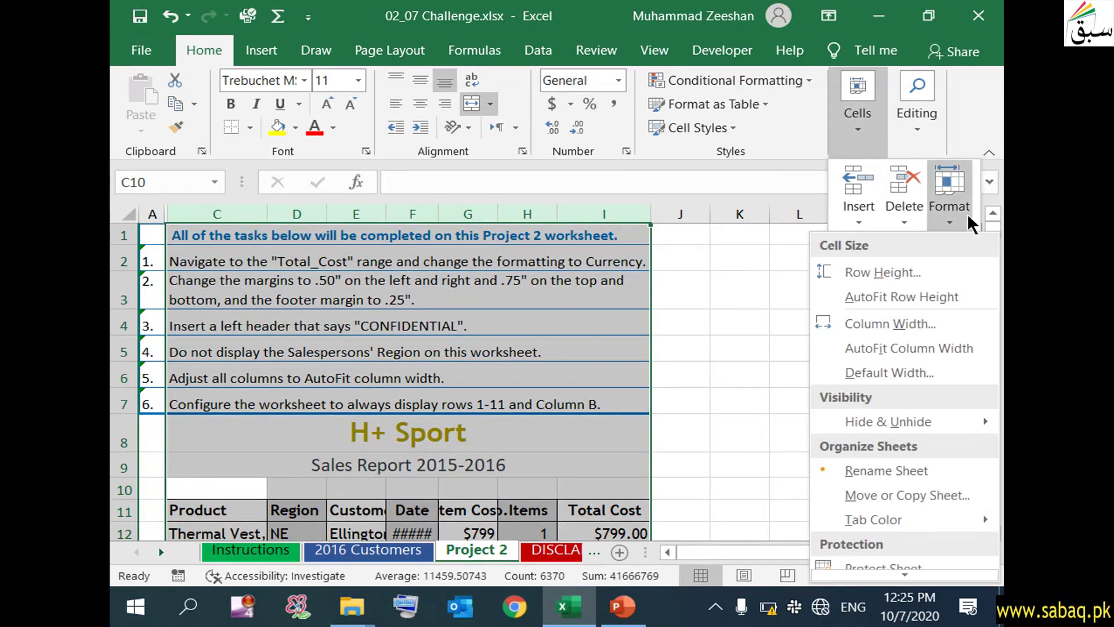
click(933, 348)
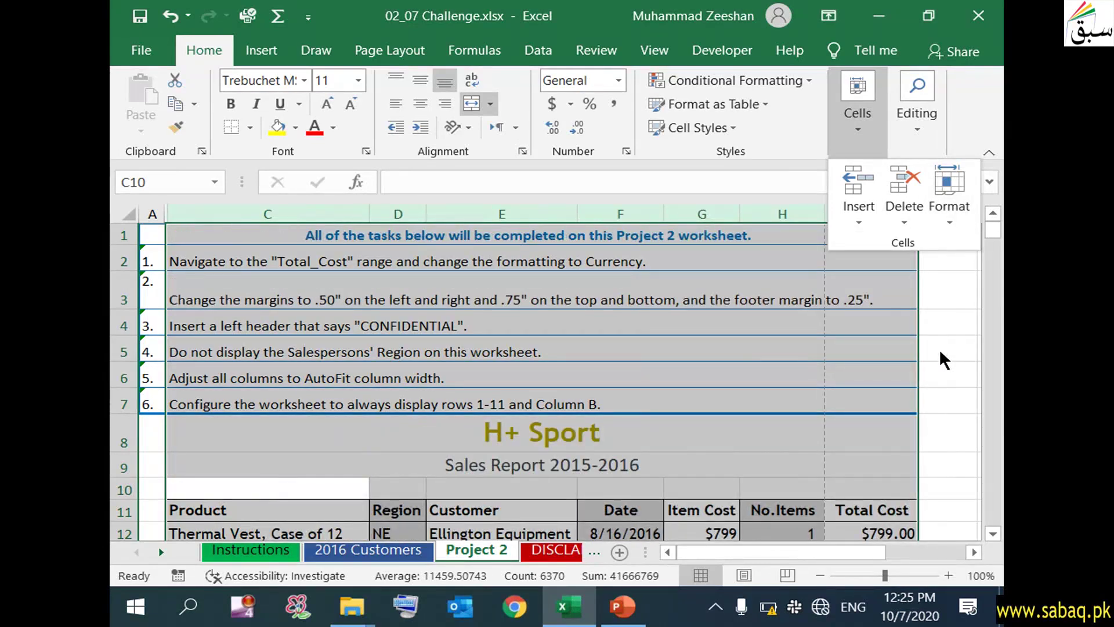
scroll(908, 399, down, 2)
click(705, 458)
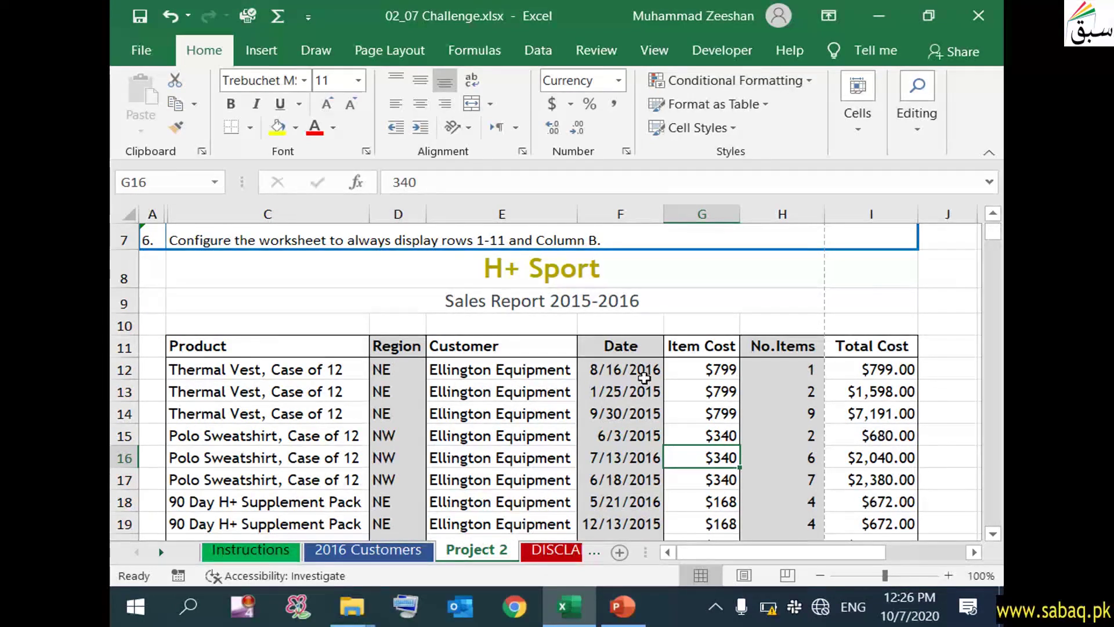
scroll(638, 385, up, 2)
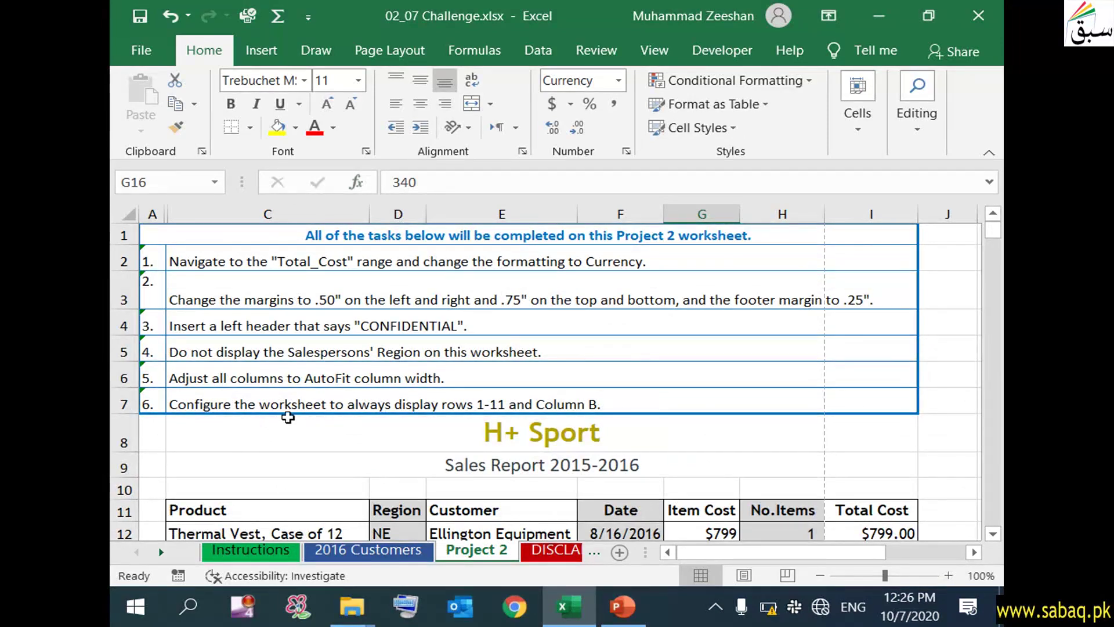
Unhide column B so the Salesperson column reappears beside Product
click(190, 375)
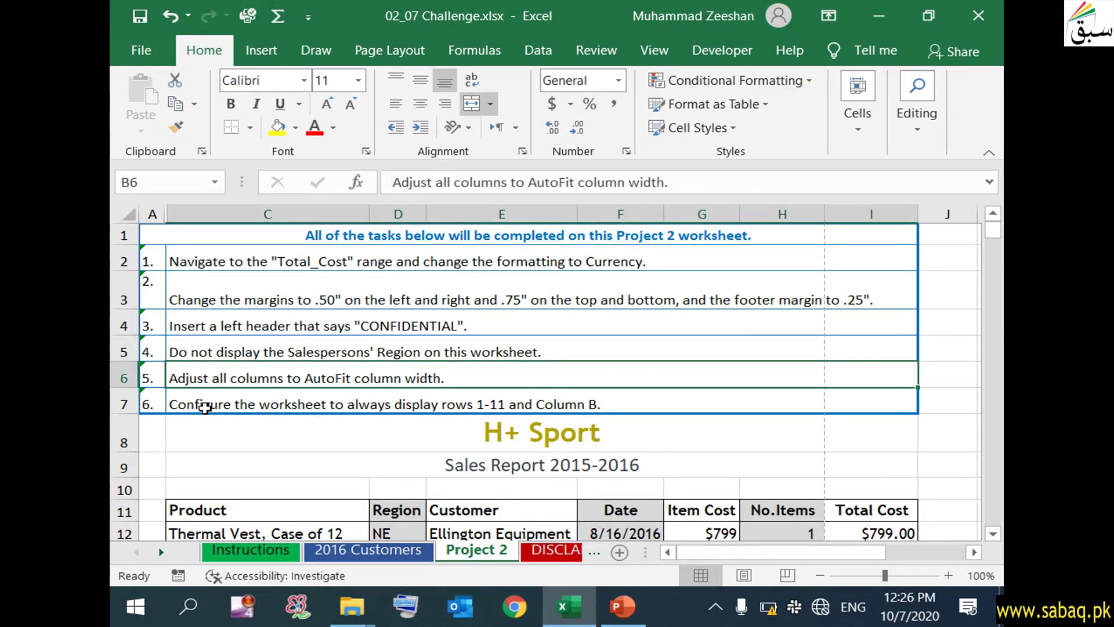
click(201, 406)
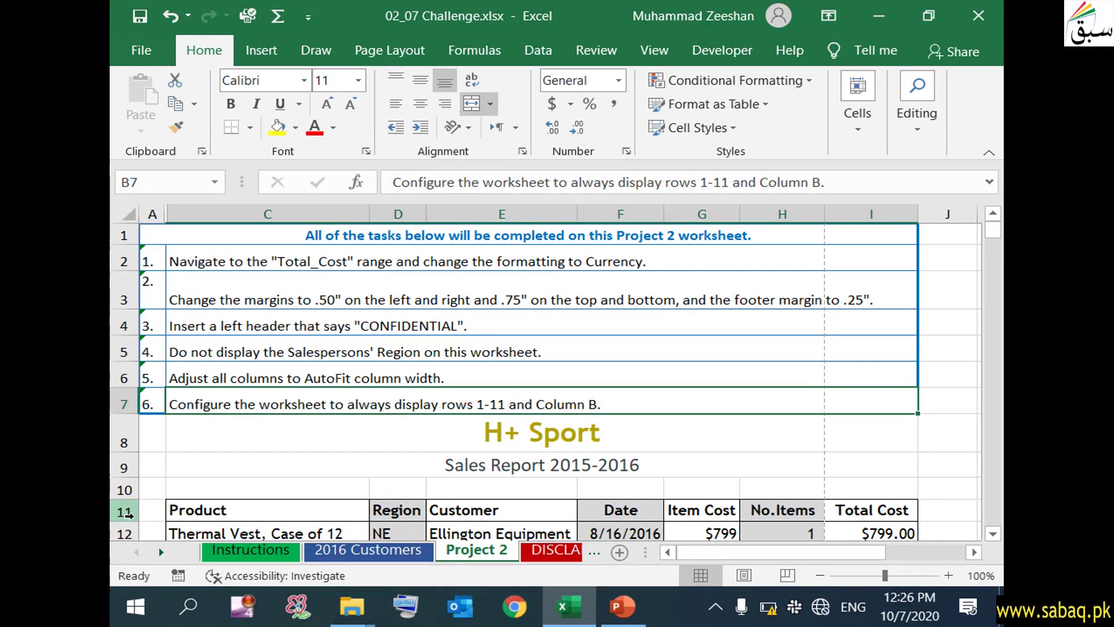
right_click(168, 214)
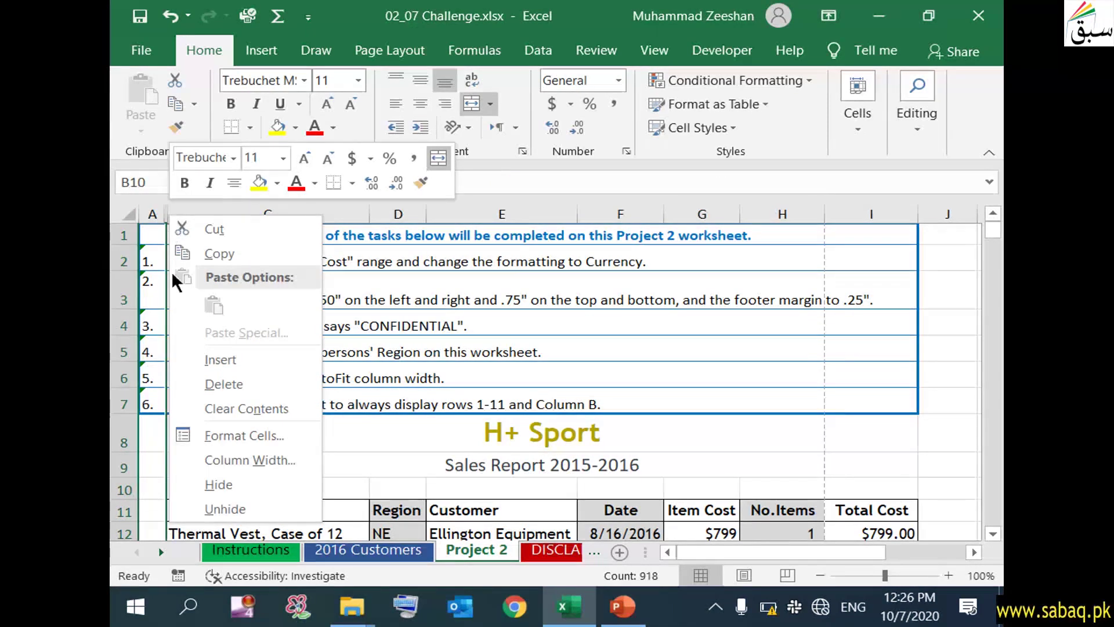
click(249, 509)
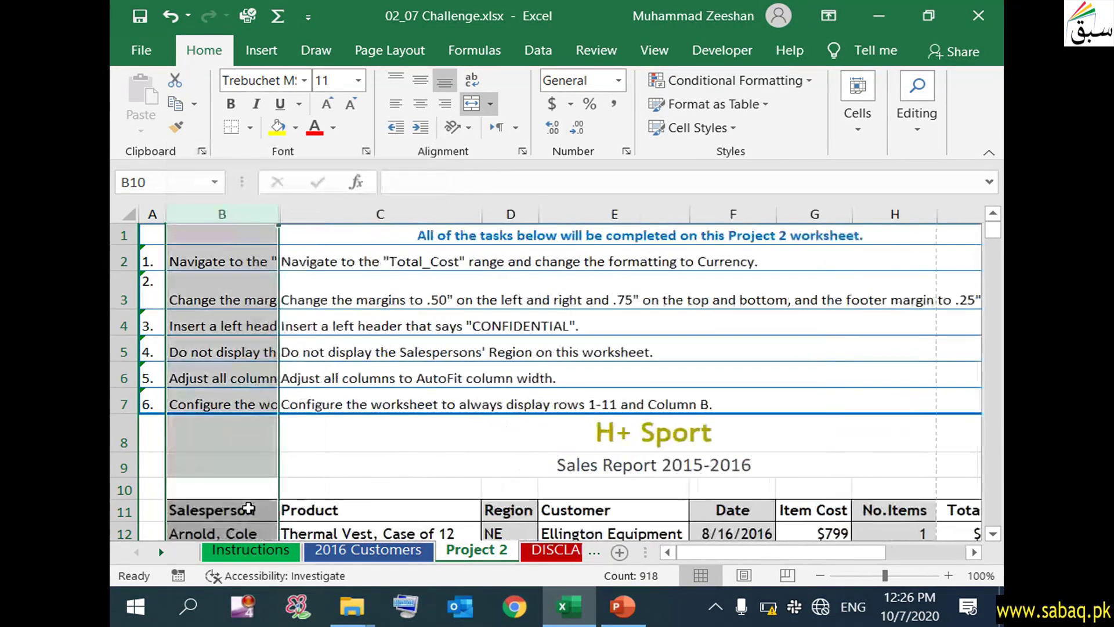
click(364, 438)
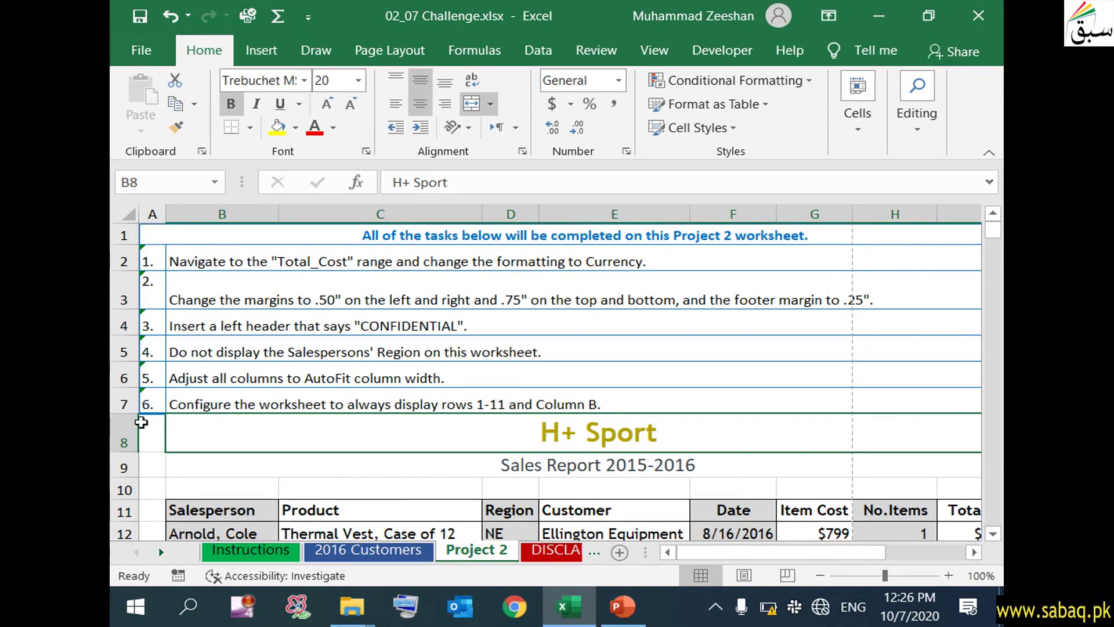
Select cell C12 as the freeze point below row 11 and right of column B
click(120, 236)
drag(120, 237, 114, 506)
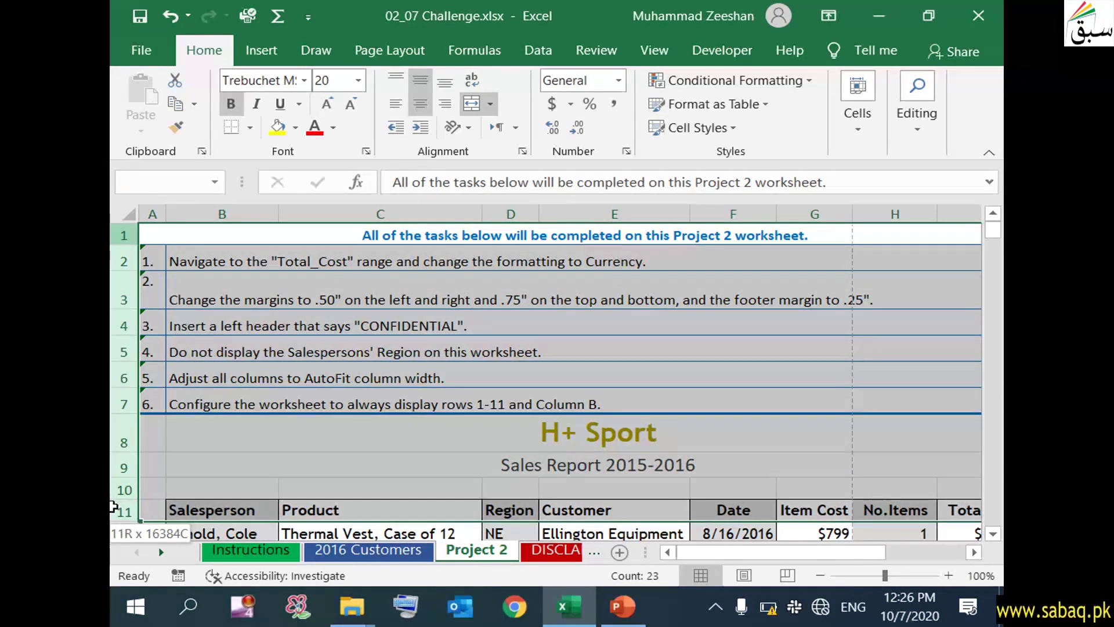
click(222, 489)
key(ctrl+space)
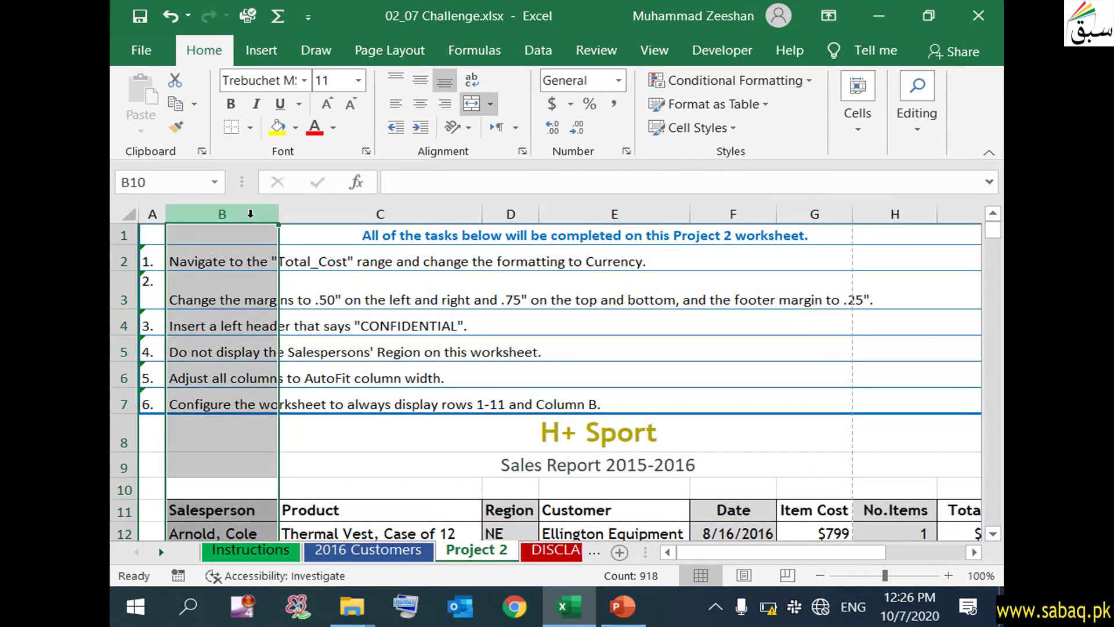
click(343, 508)
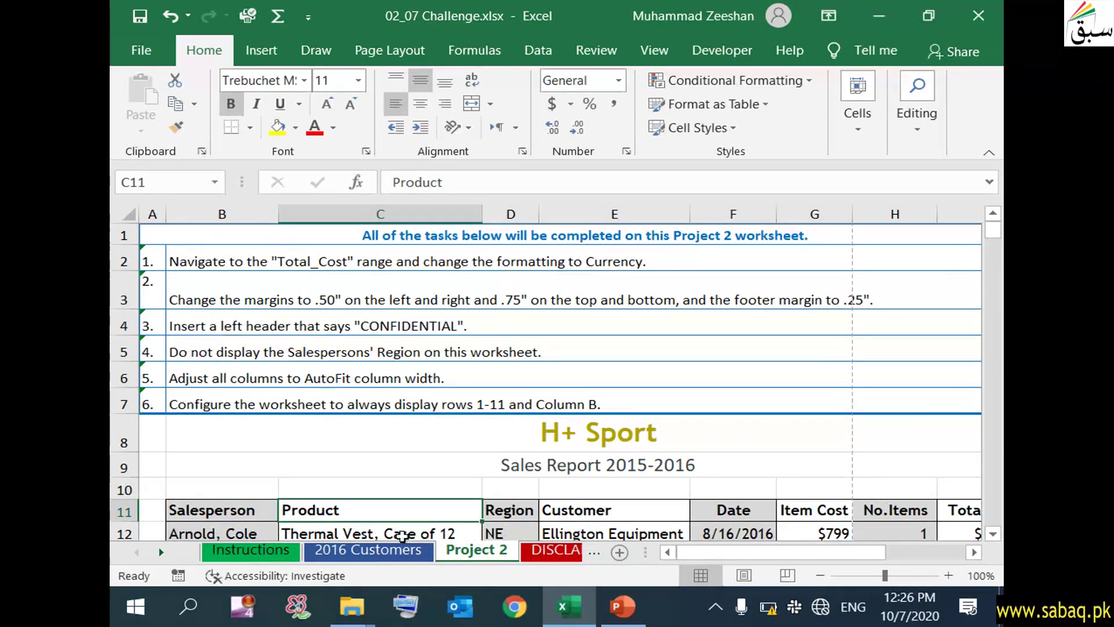
click(345, 530)
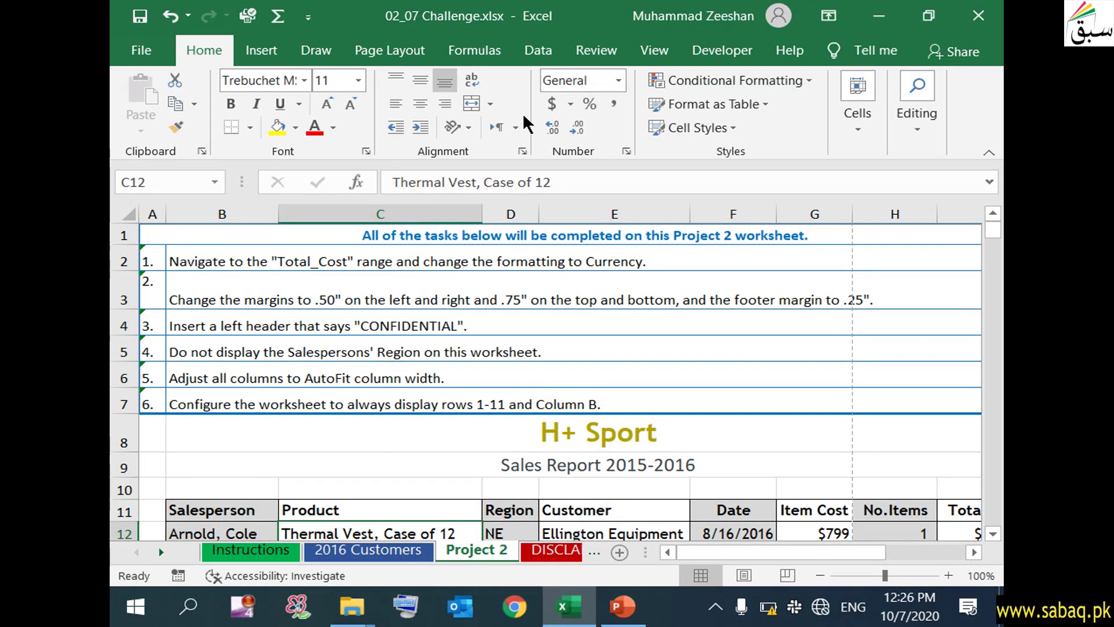
click(654, 51)
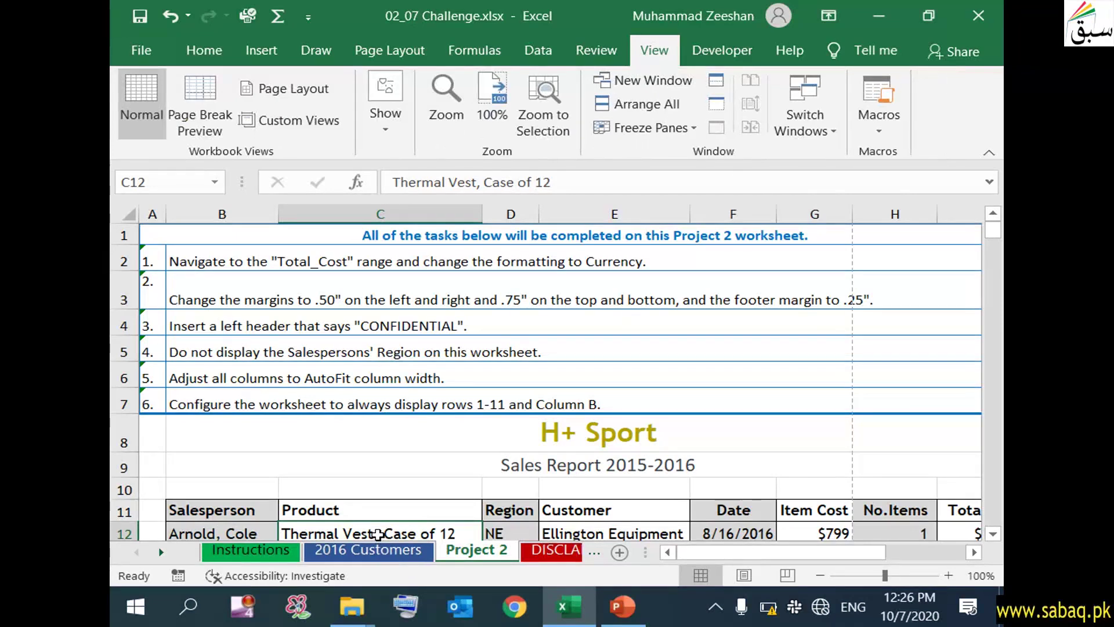
Apply Freeze Panes at C12 to lock rows 1–11 and columns A–B
click(653, 128)
click(749, 162)
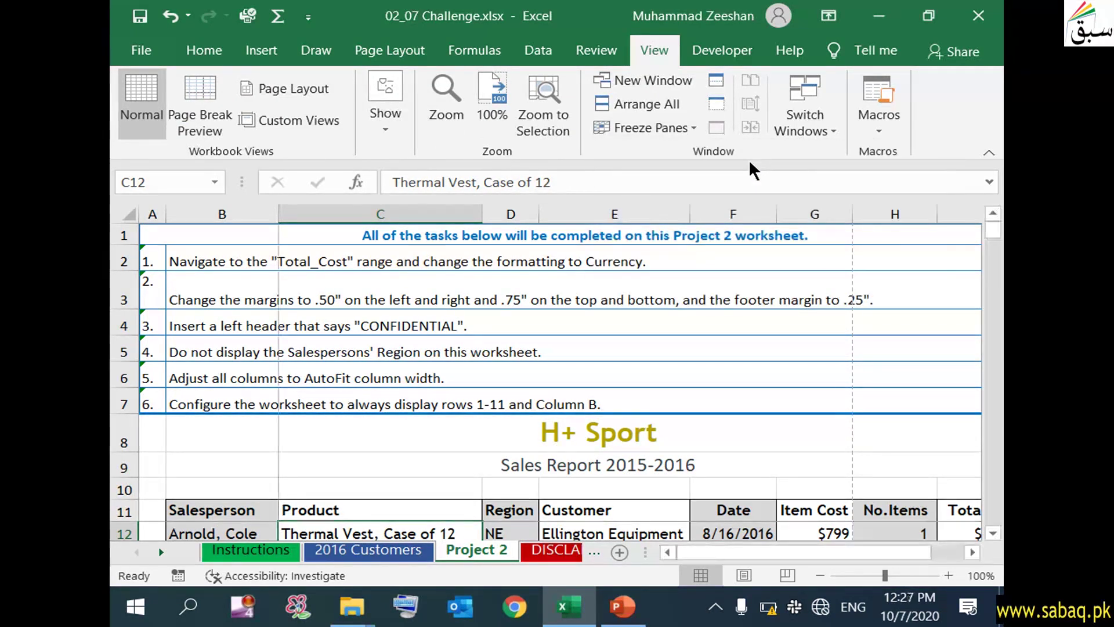
click(386, 445)
Scroll through the sales data to confirm rows 1–11 and column B stay visible
scroll(401, 458, down, 1)
scroll(404, 462, down, 1)
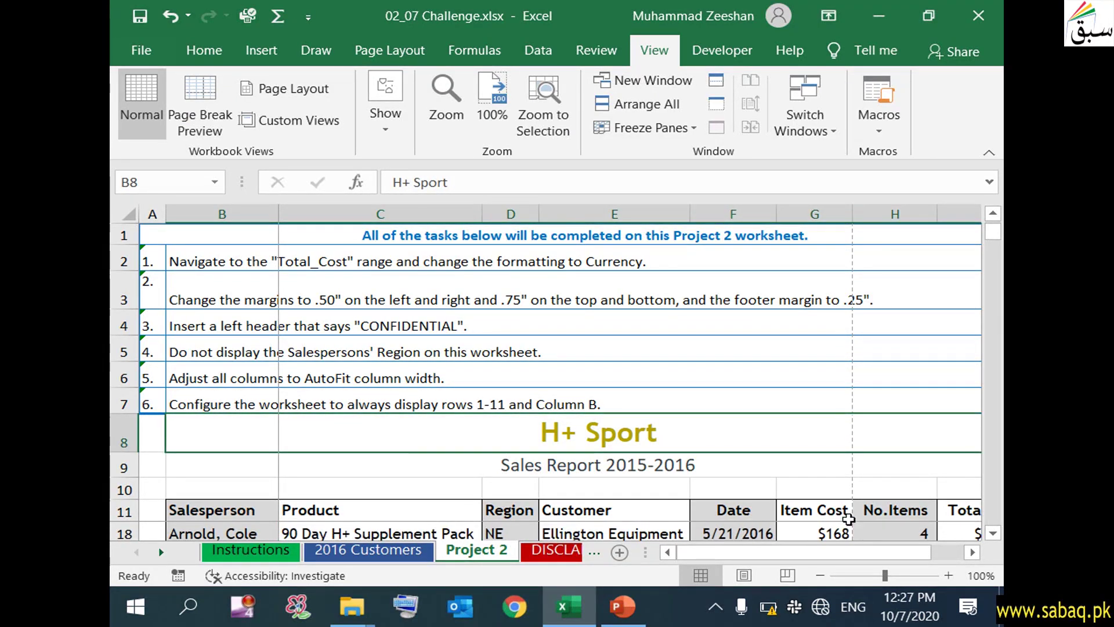
click(992, 533)
click(992, 533)
scroll(624, 529, down, 1)
scroll(624, 529, down, 1)
scroll(624, 530, down, 1)
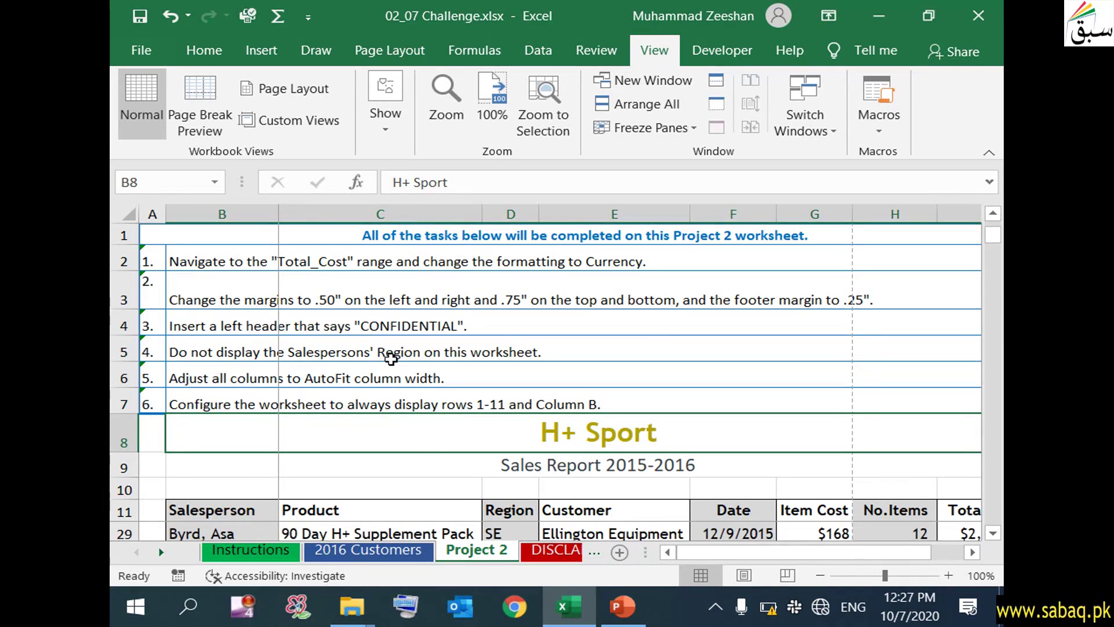
drag(827, 550, 777, 546)
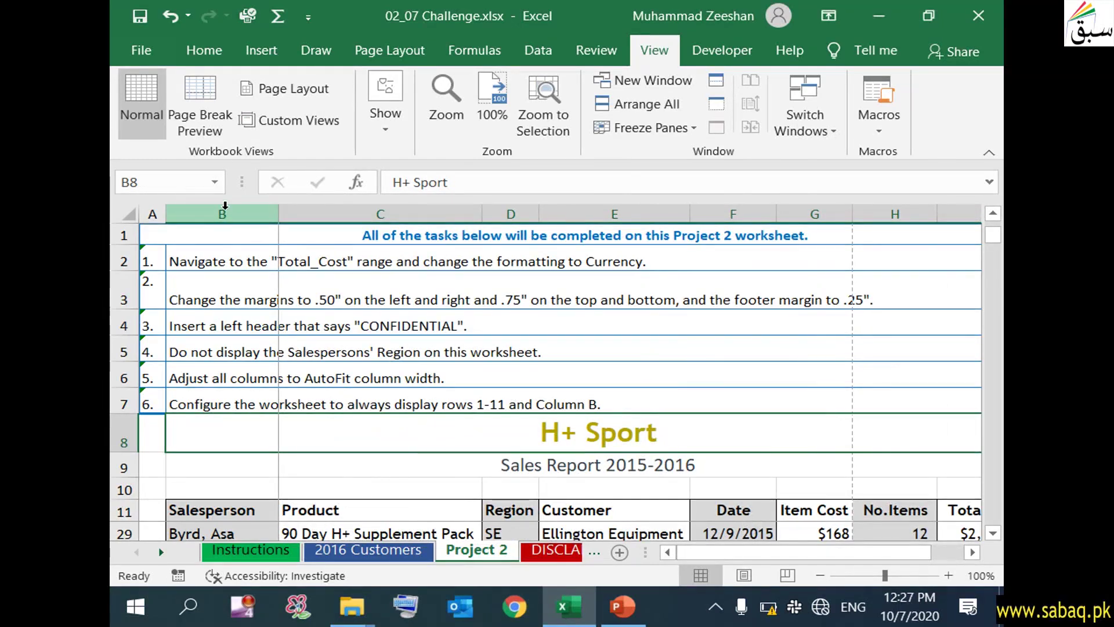
drag(993, 237, 991, 336)
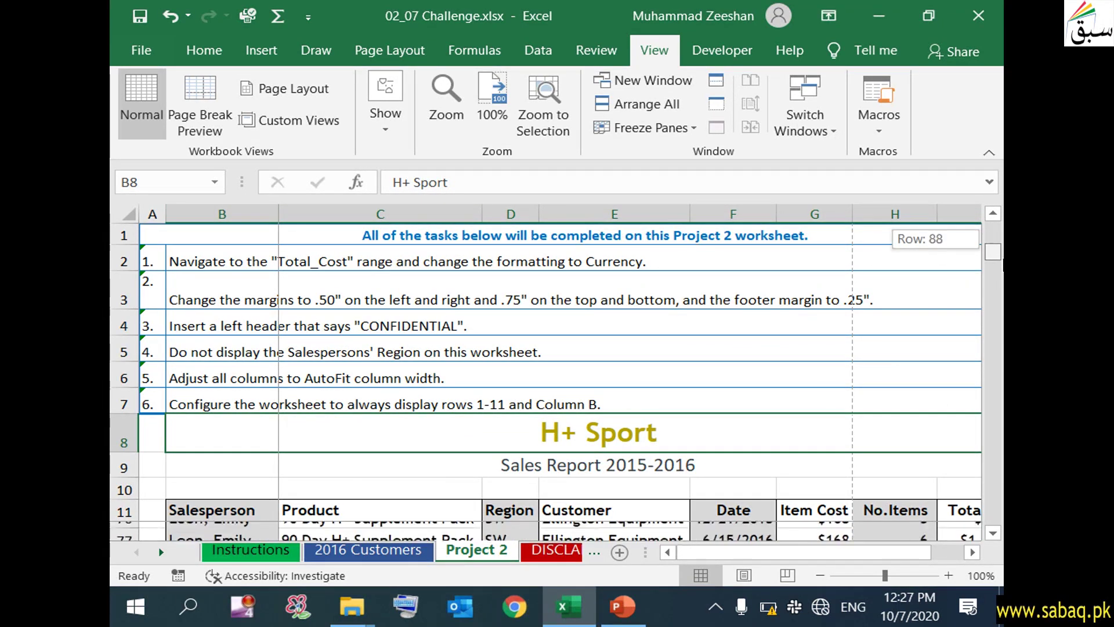
scroll(745, 506, down, 4)
scroll(736, 488, down, 5)
scroll(438, 487, down, 3)
scroll(438, 487, down, 7)
scroll(438, 487, up, 7)
scroll(439, 486, up, 9)
scroll(438, 486, up, 9)
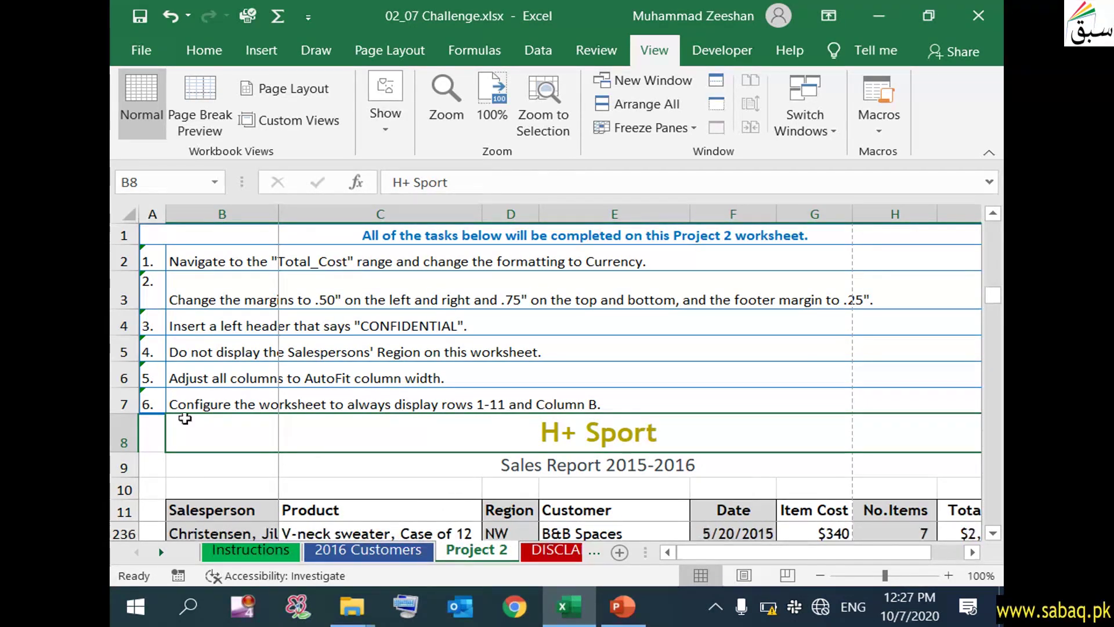
scroll(155, 401, up, 7)
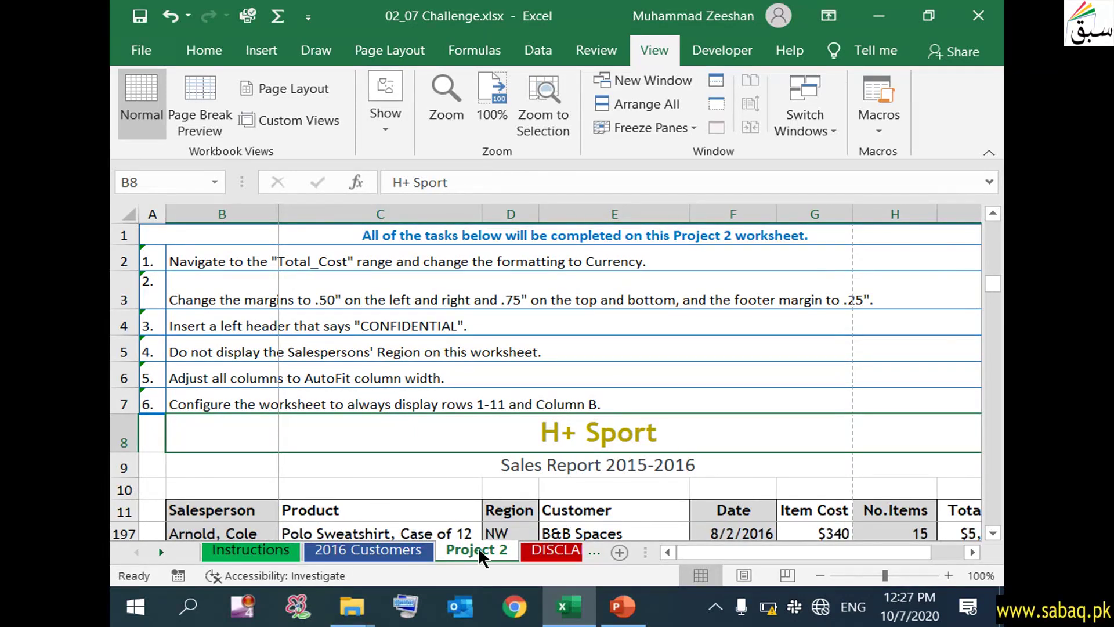
Go to the Instructions sheet, select B12, then save and close the workbook
click(381, 547)
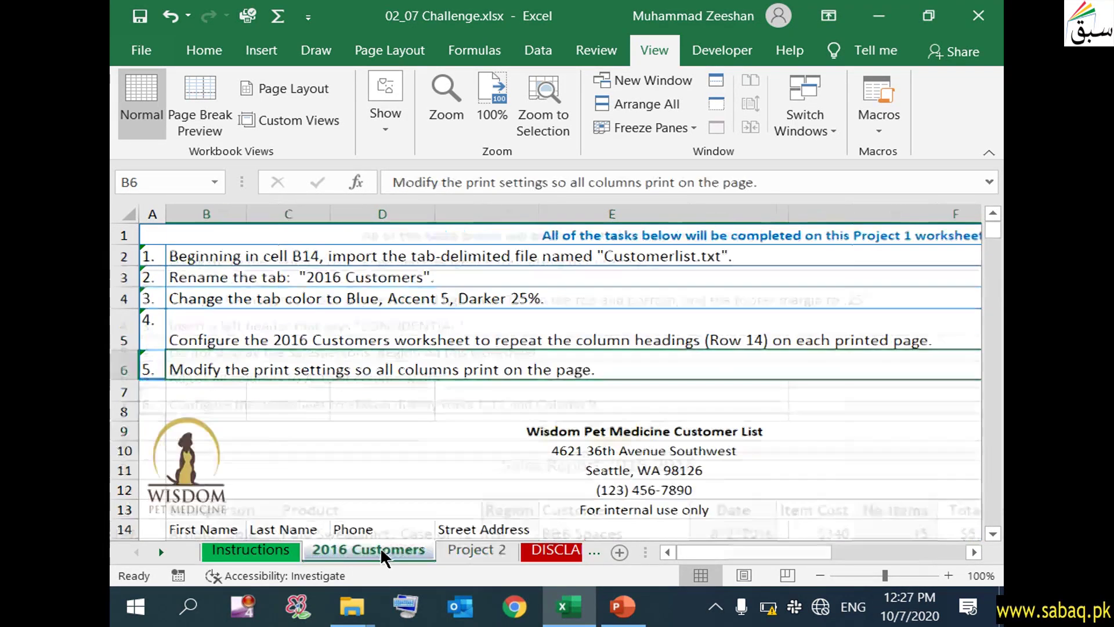
click(290, 541)
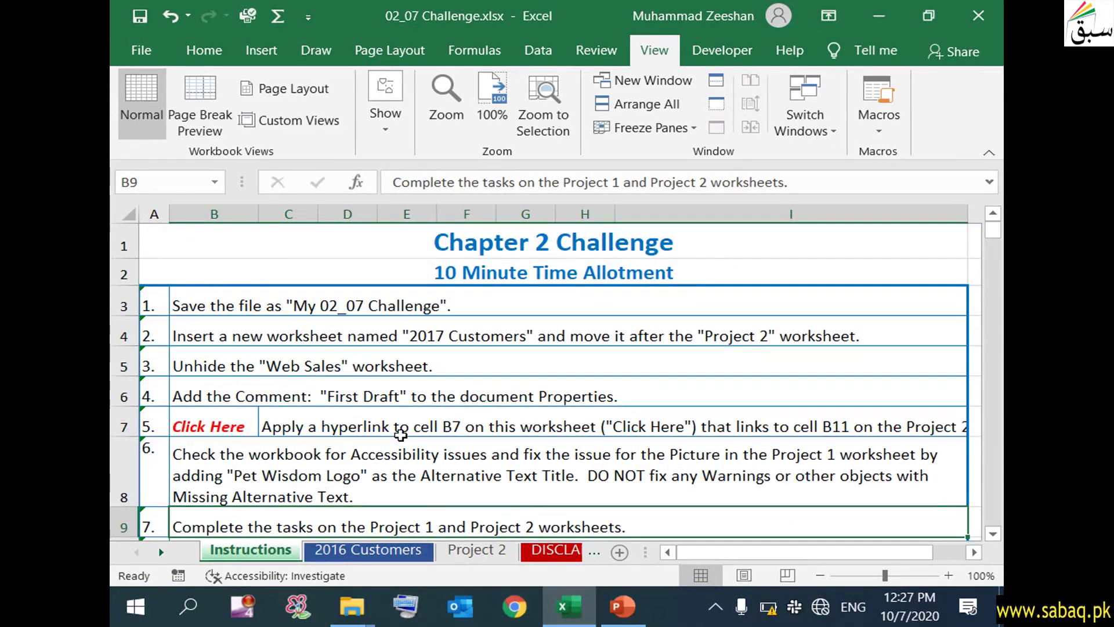
scroll(399, 430, down, 1)
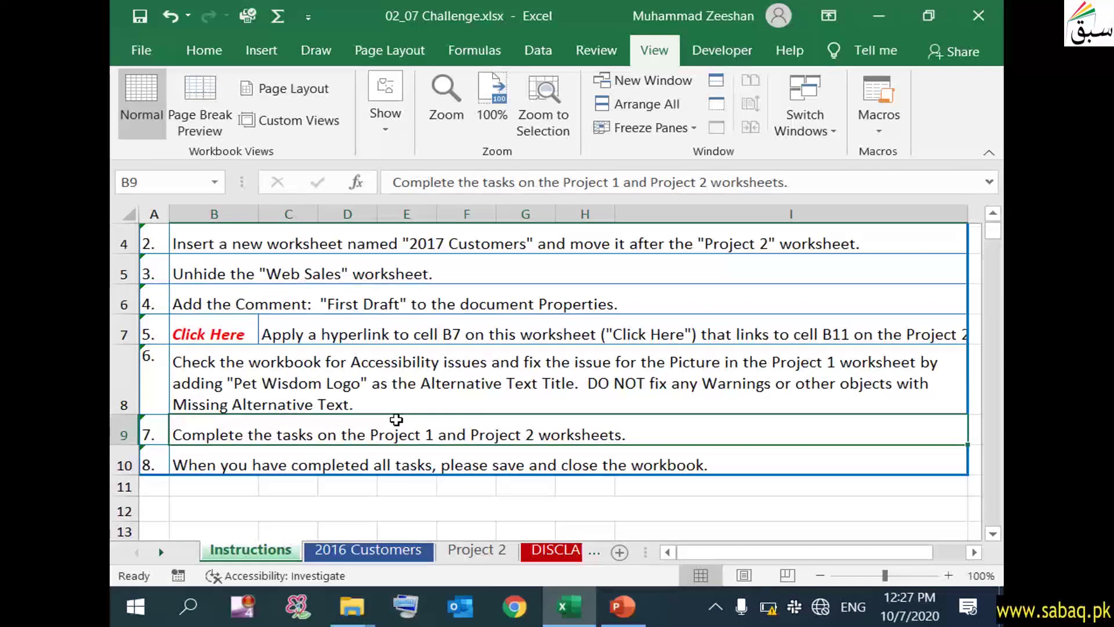
click(255, 504)
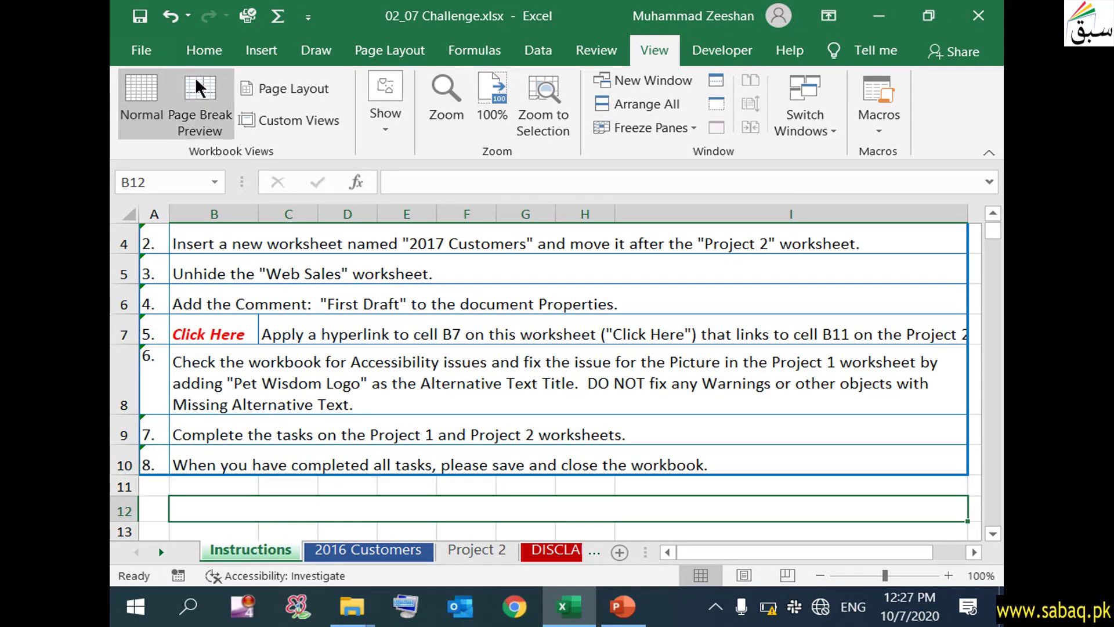
click(143, 24)
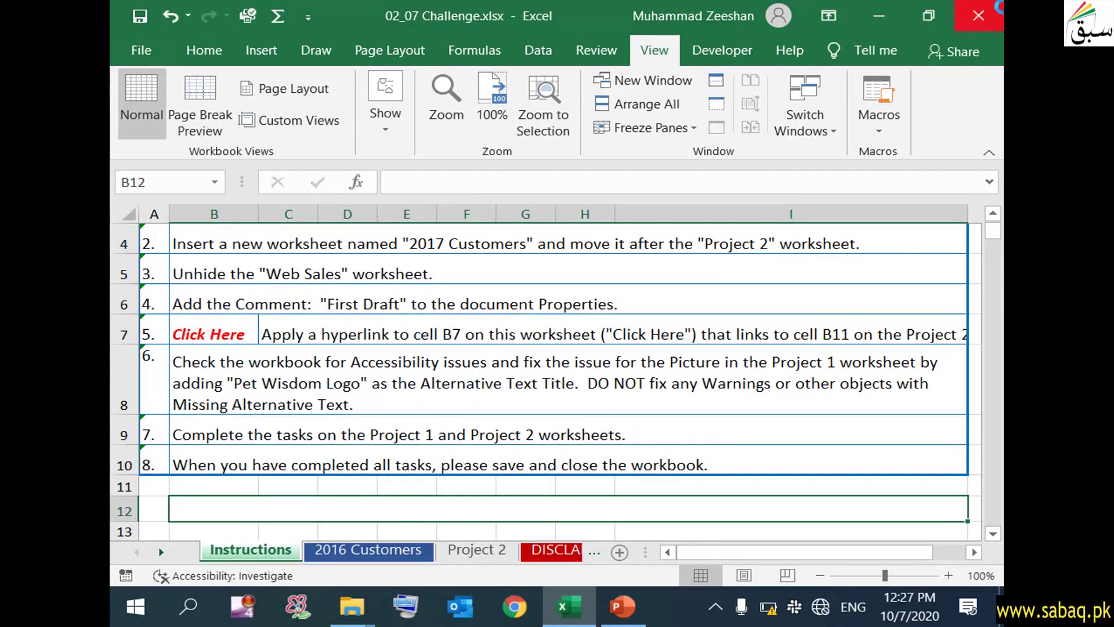
click(979, 15)
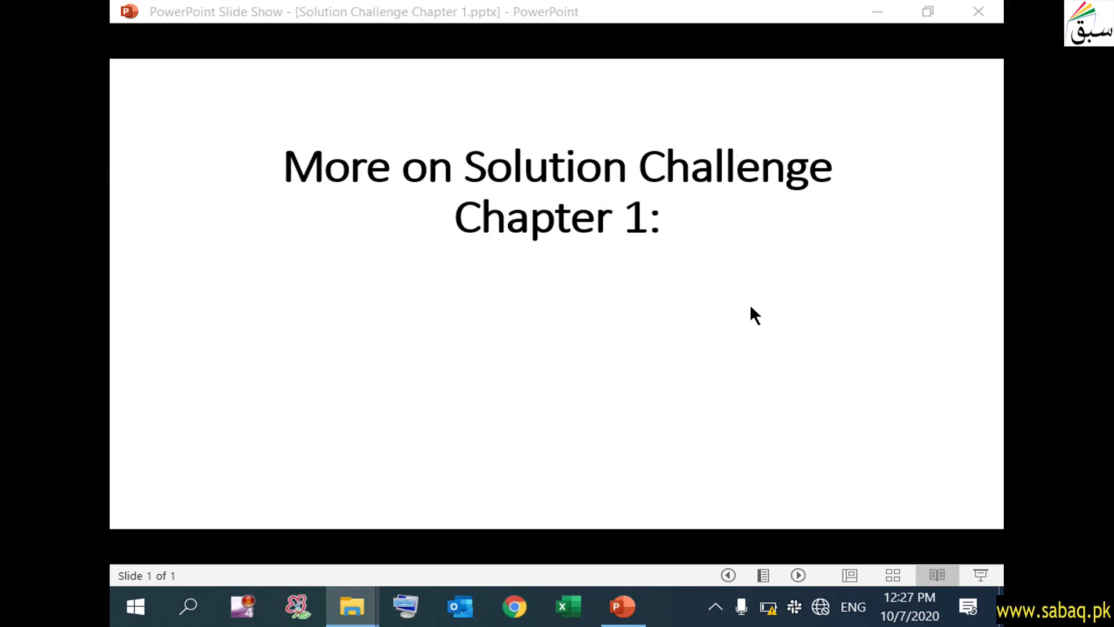